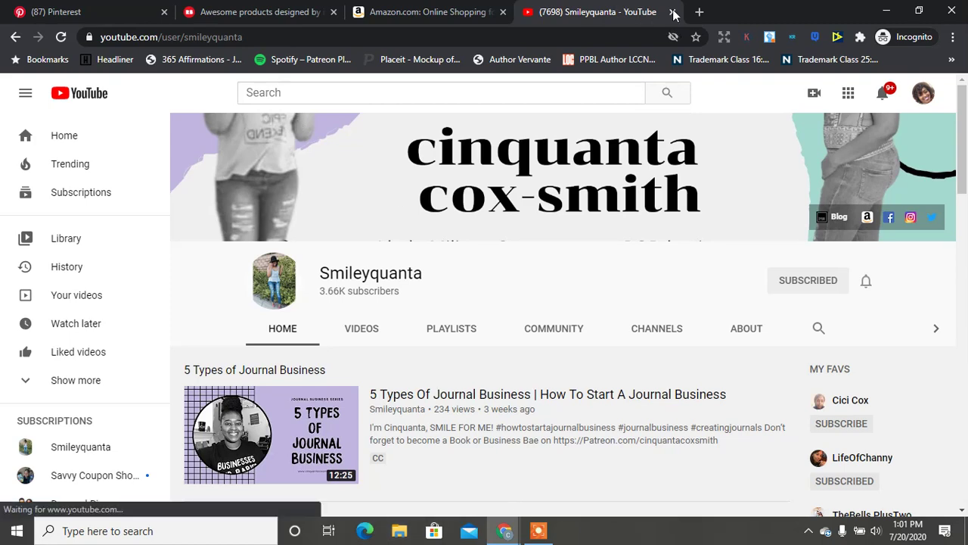
# Close the YouTube channel page and look over the Amazon home page
pyautogui.hotkey('ctrl', 'w')
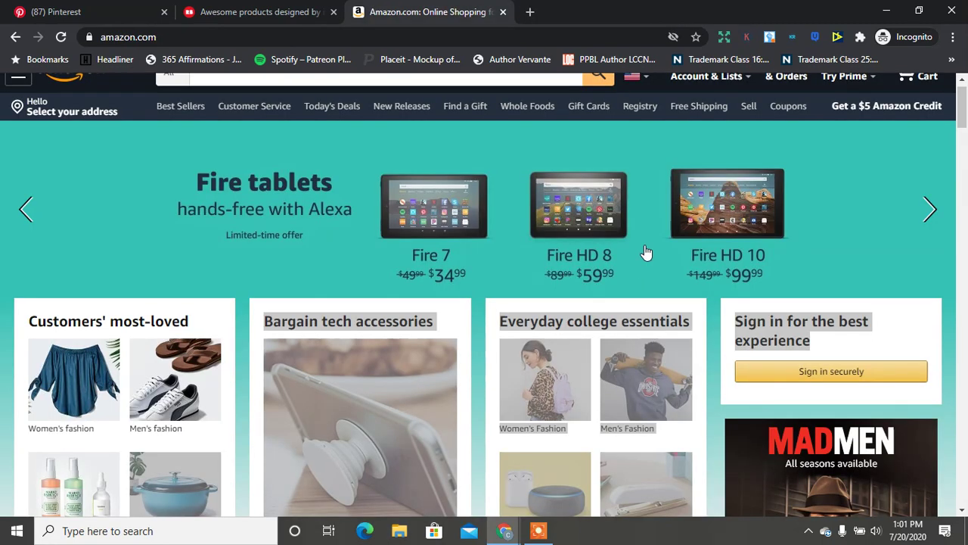
pyautogui.moveTo(644, 250); pyautogui.dragTo(691, 162)
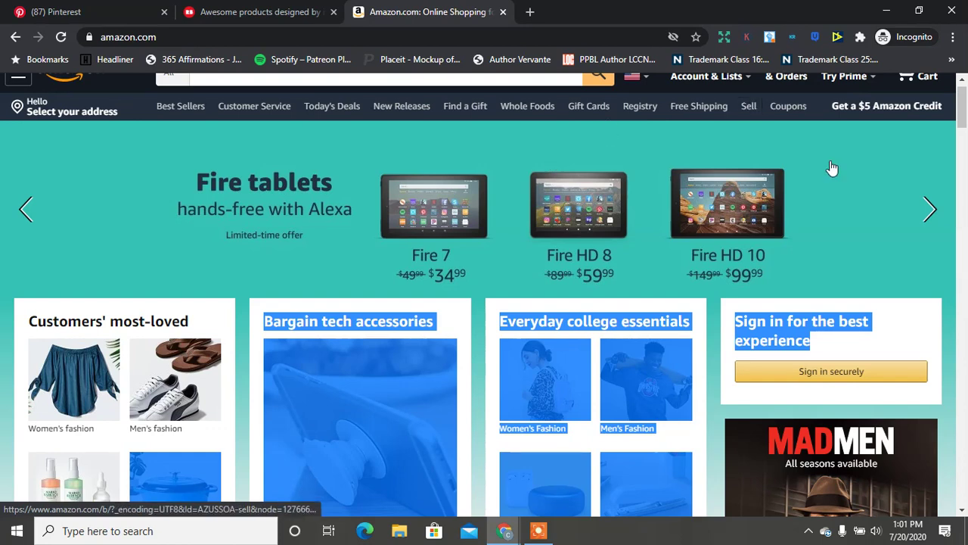
pyautogui.scroll(-5, 967, 168)
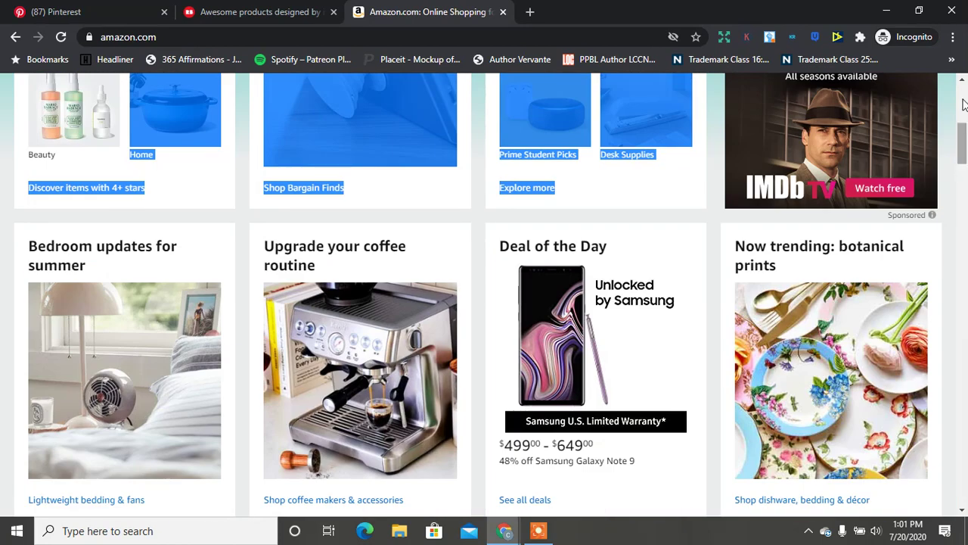
pyautogui.scroll(5, 967, 168)
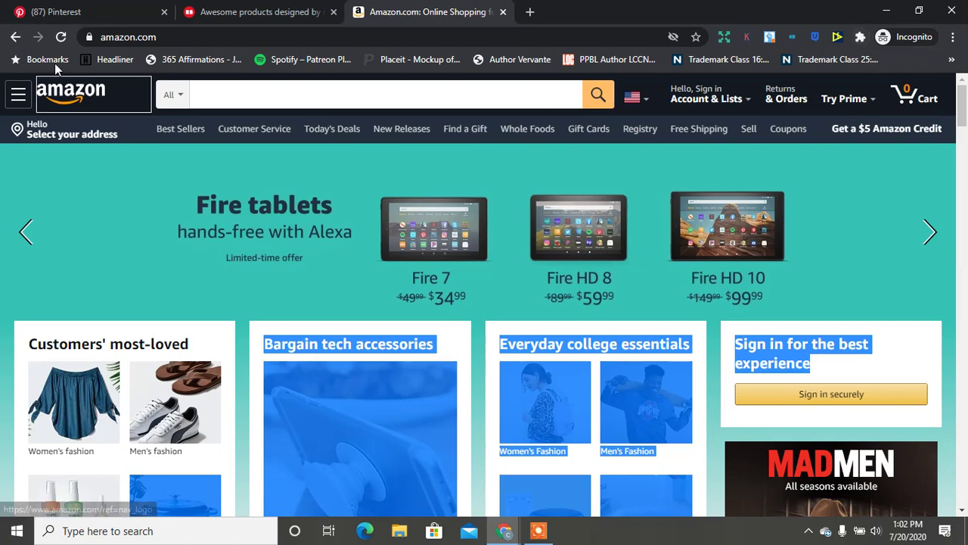
# View the SellerApp keyword tool and the BookBolt product search in the other browser window, returning to the Amazon window
pyautogui.click(511, 533)
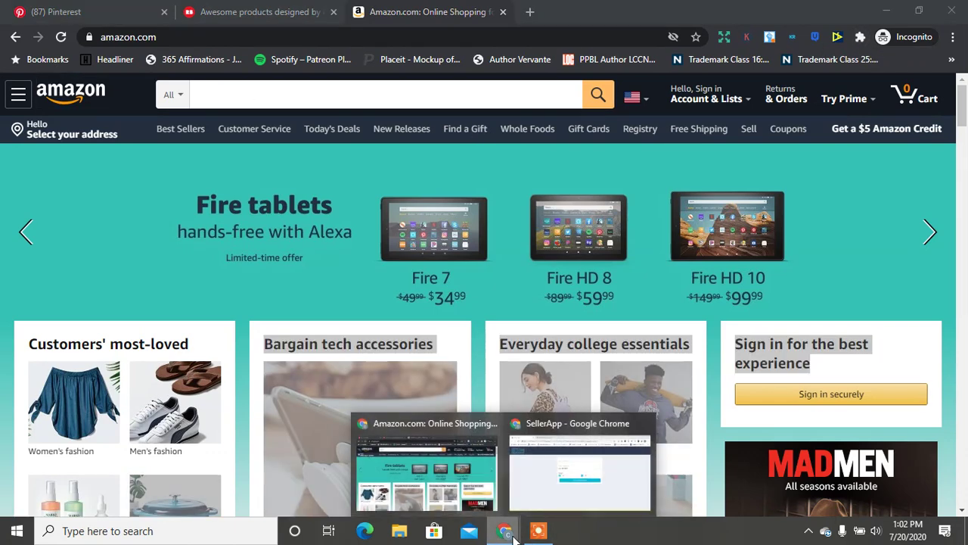
pyautogui.click(577, 469)
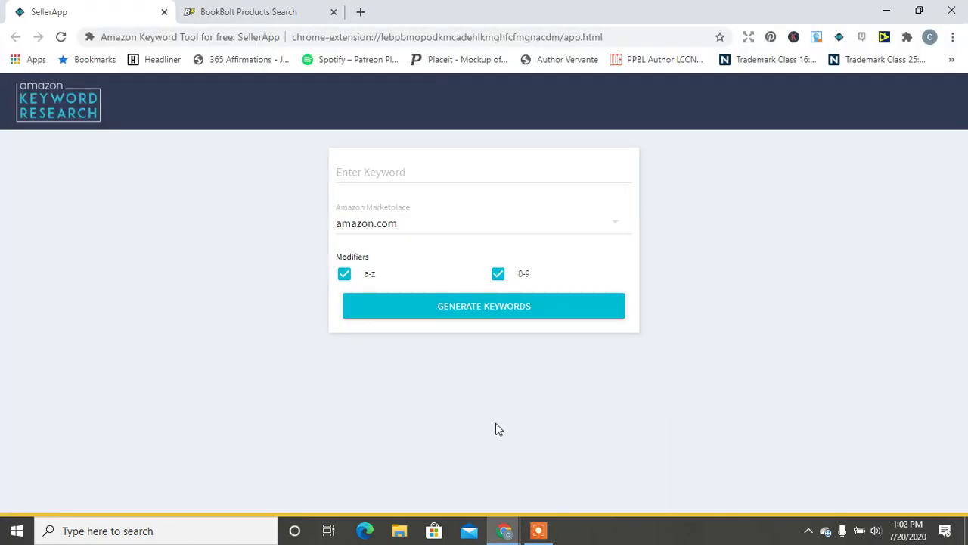
pyautogui.click(258, 10)
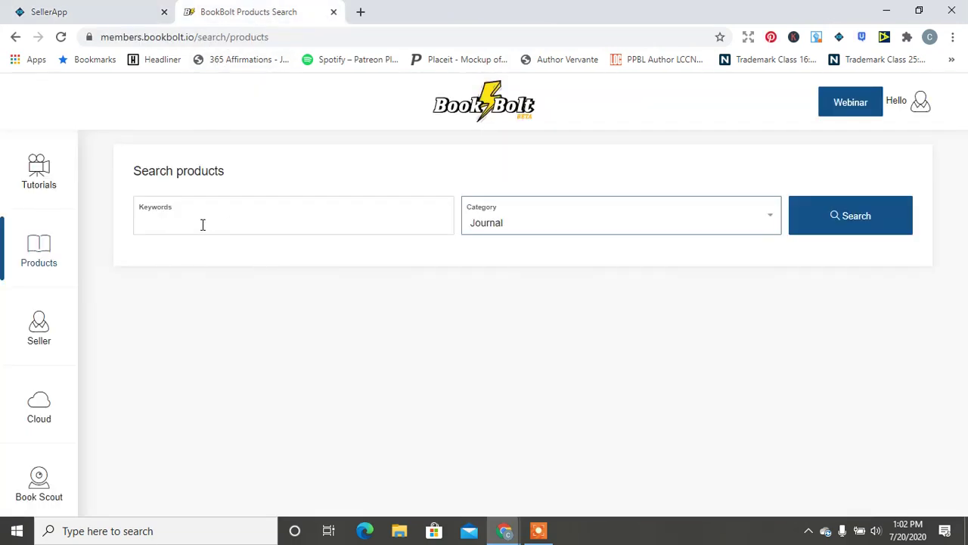
pyautogui.click(505, 531)
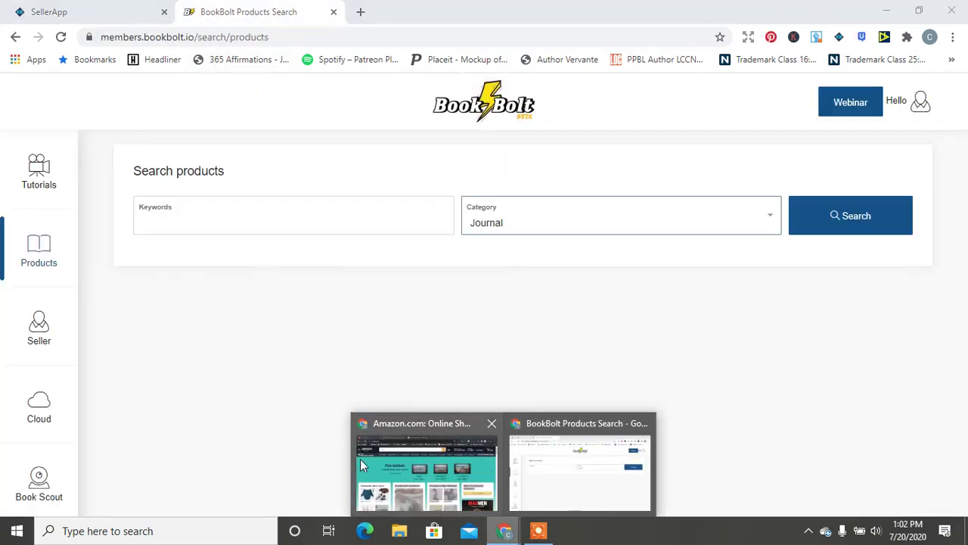
pyautogui.click(353, 457)
pyautogui.moveTo(348, 456); pyautogui.dragTo(216, 99)
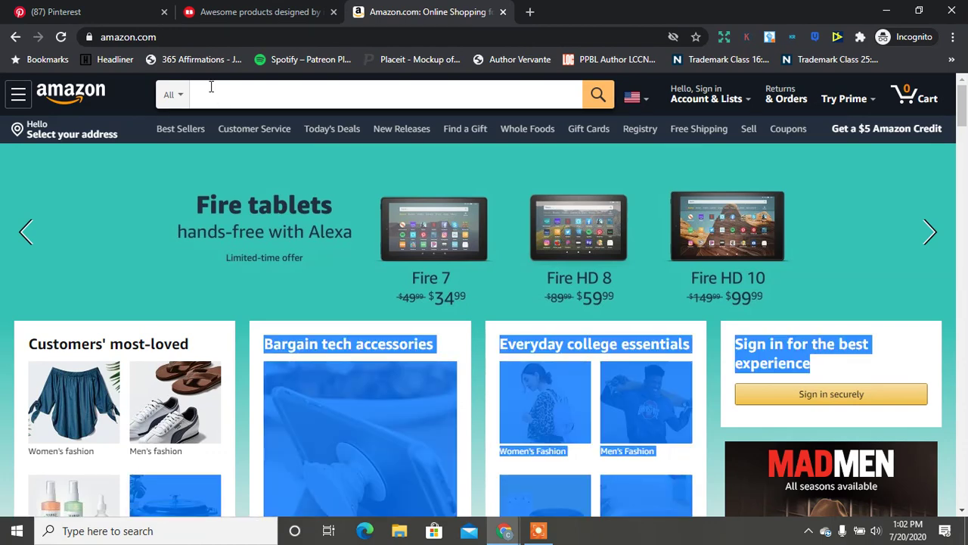
# Enter "geometric" as the Amazon search phrase to bring up keyword suggestions, without running the search
pyautogui.click(212, 87)
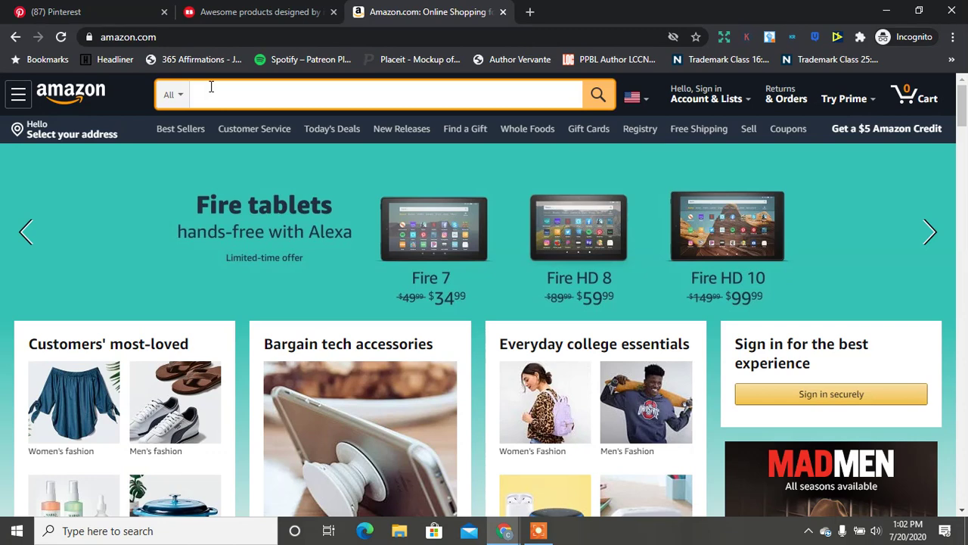
pyautogui.write('geom')
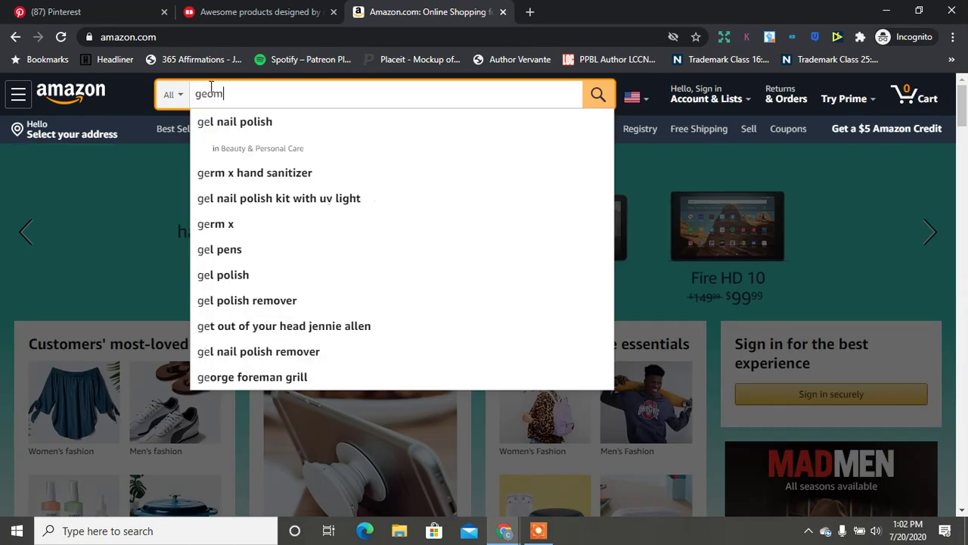
pyautogui.write('etric')
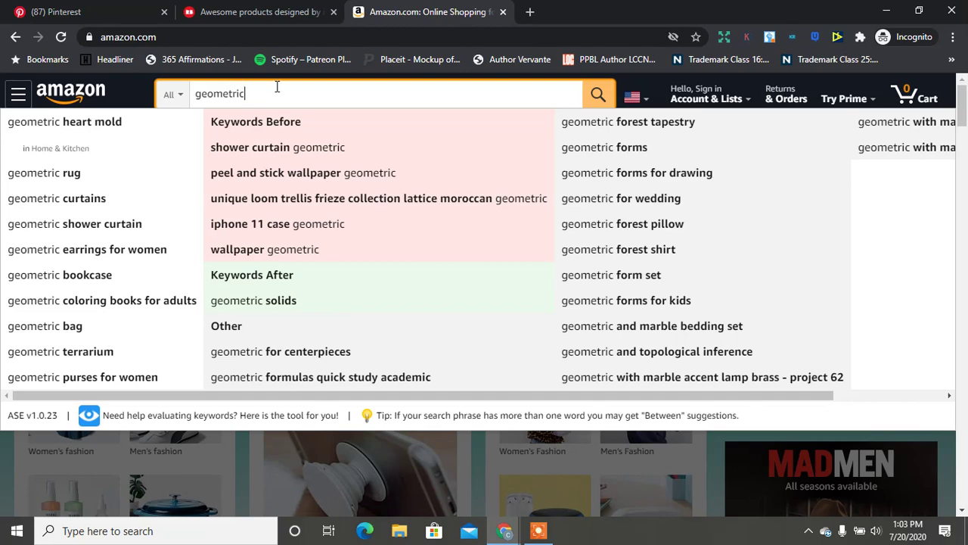
# Try the Amazon search phrases "geometric crystals" and "geometric manifestation" for suggestions, and cut the text back to "geometric"
pyautogui.write('crystals')
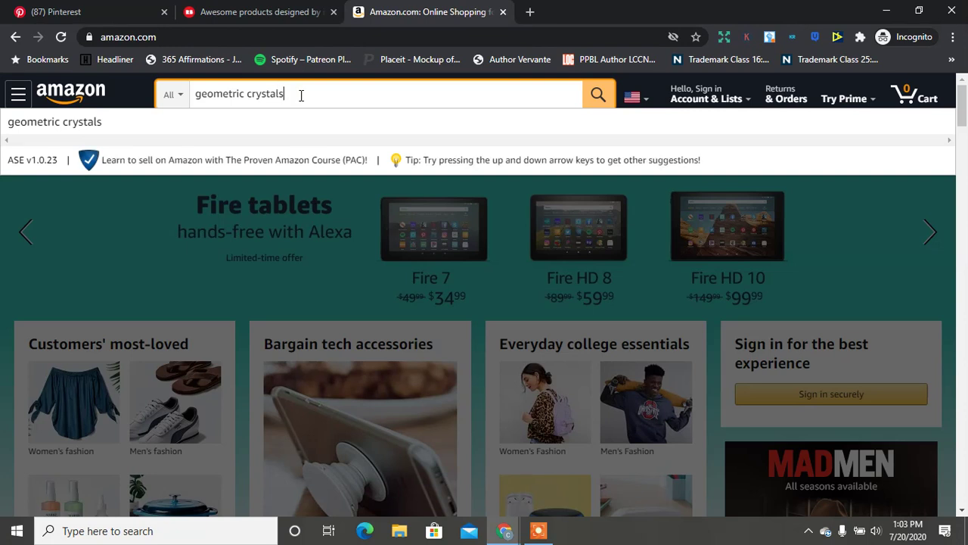
pyautogui.moveTo(285, 94); pyautogui.dragTo(248, 94)
pyautogui.write('manifest')
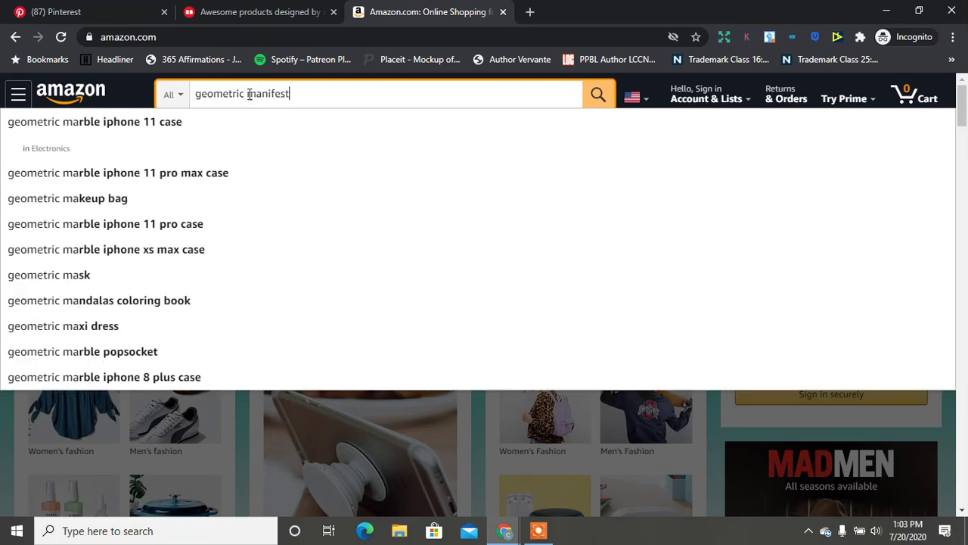
pyautogui.write('ation')
pyautogui.press('BackSpace')
pyautogui.press('BackSpace')
pyautogui.press('BackSpace')
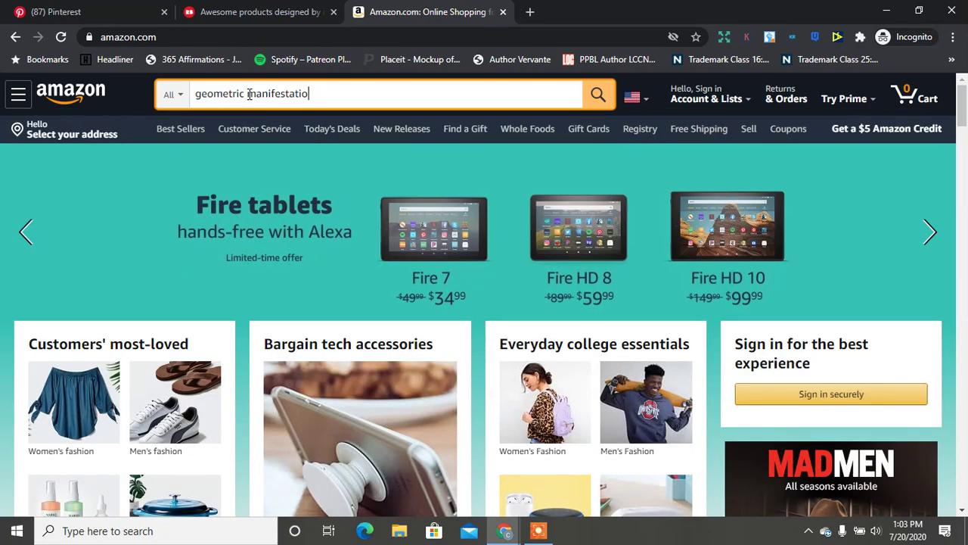
pyautogui.press('BackSpace')
pyautogui.press('BackSpace')
pyautogui.press('BackSpace')
pyautogui.press('BackSpace')
pyautogui.press('BackSpace')
pyautogui.press('BackSpace')
pyautogui.press('BackSpace')
pyautogui.press('BackSpace')
pyautogui.press('BackSpace')
pyautogui.press('BackSpace')
pyautogui.press('BackSpace')
pyautogui.press('BackSpace')
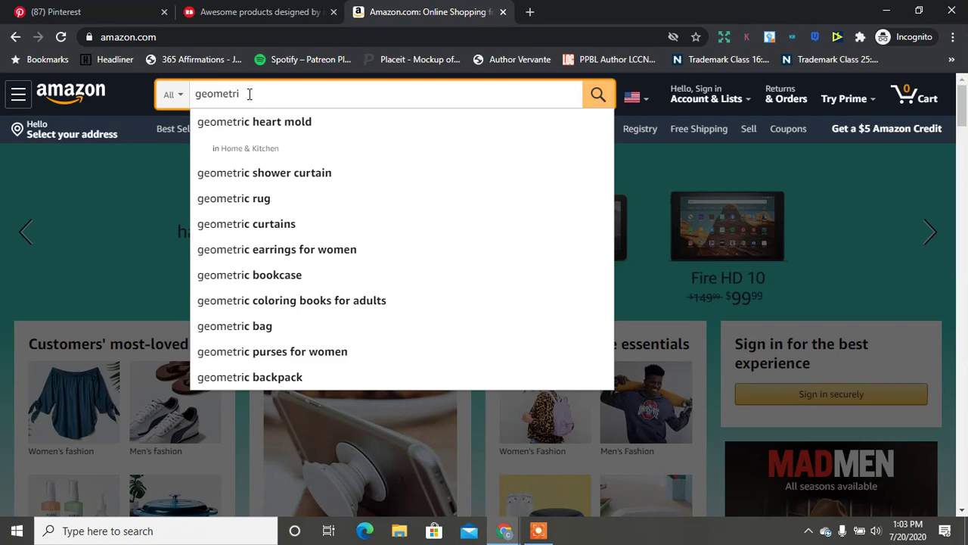
pyautogui.press('BackSpace')
pyautogui.write('c')
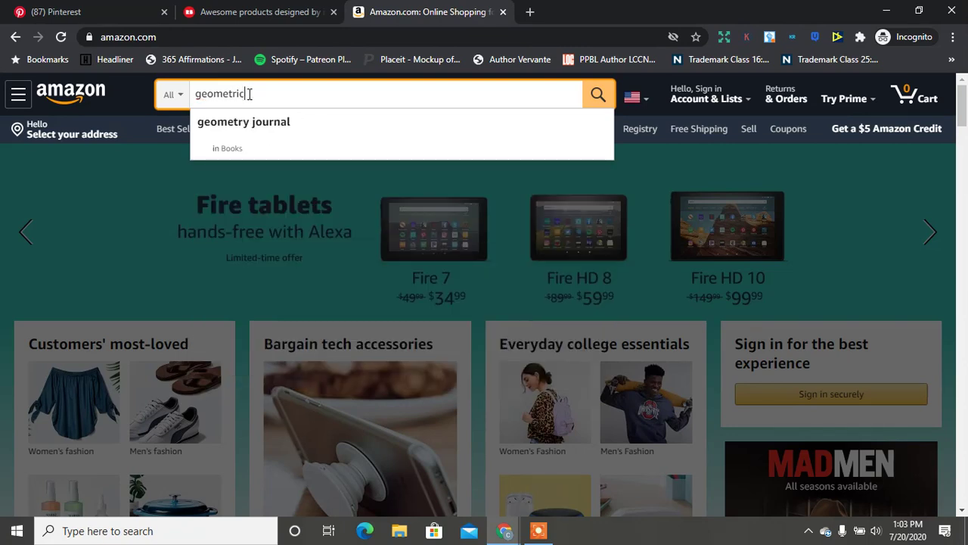
# Search Amazon for "geometric journal" and look through the journal cover designs and sales ranks in the results
pyautogui.write(' pu')
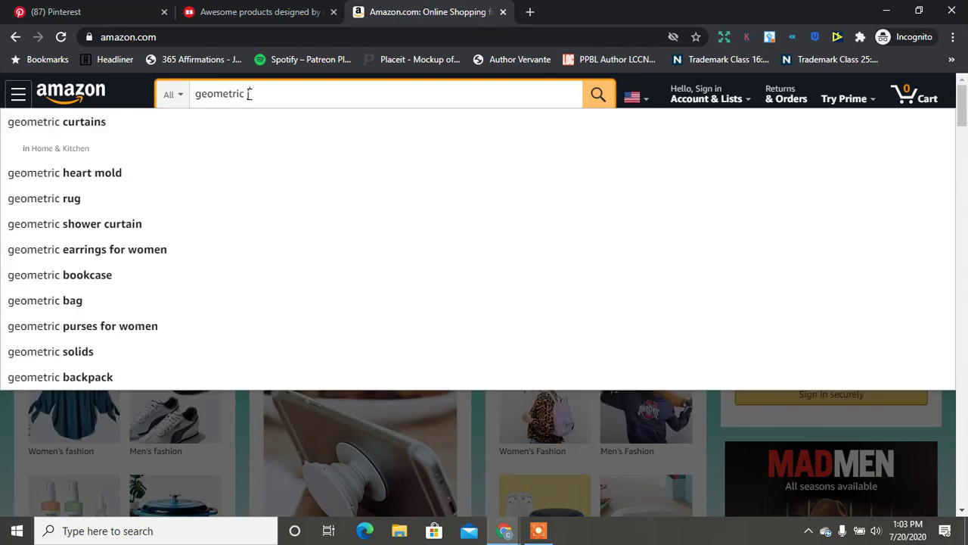
pyautogui.press('BackSpace')
pyautogui.press('BackSpace')
pyautogui.write('journal')
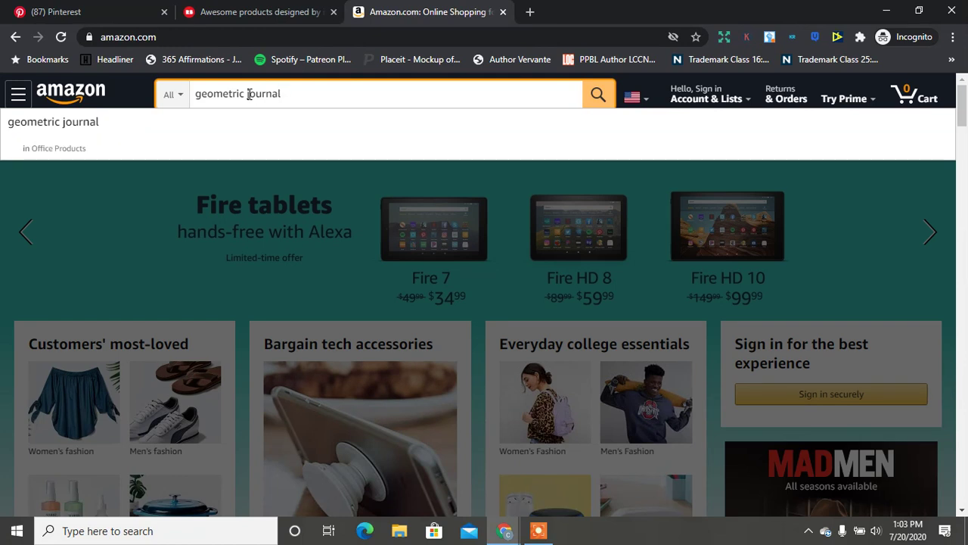
pyautogui.press('Return')
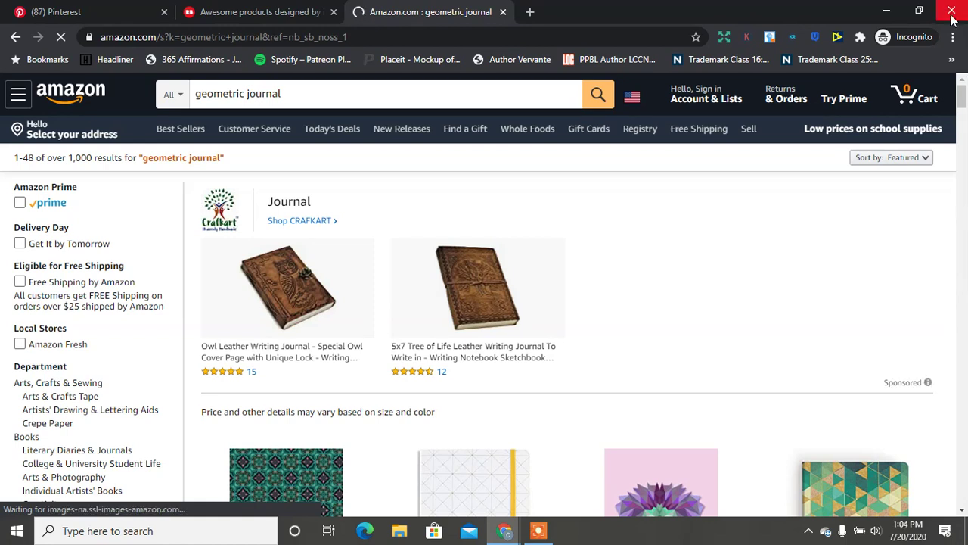
pyautogui.moveTo(965, 103); pyautogui.dragTo(964, 116)
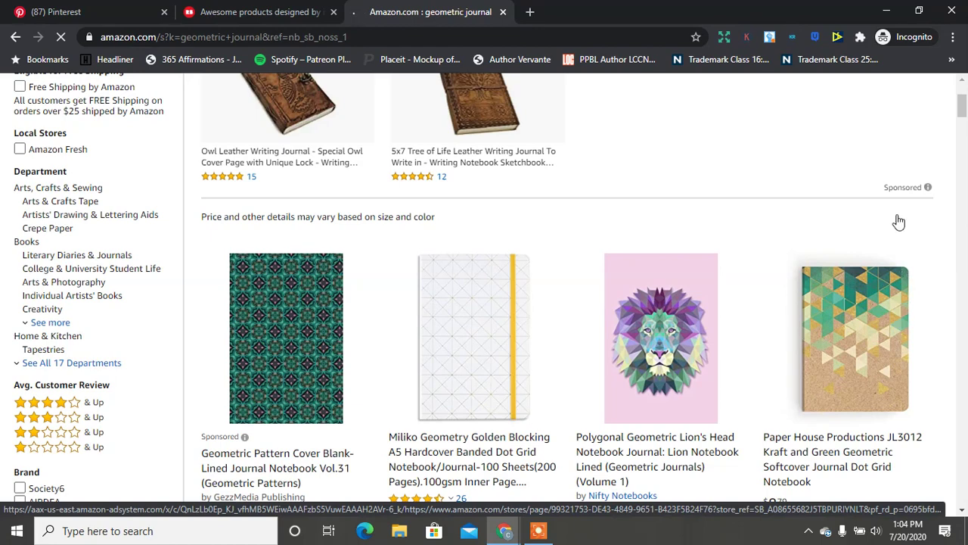
pyautogui.moveTo(962, 110); pyautogui.dragTo(963, 153)
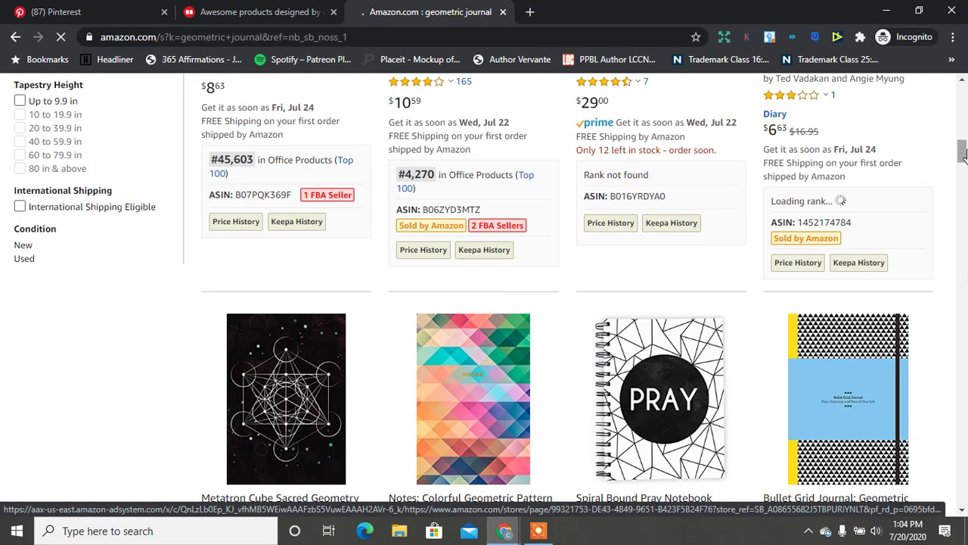
pyautogui.moveTo(962, 160); pyautogui.dragTo(964, 219)
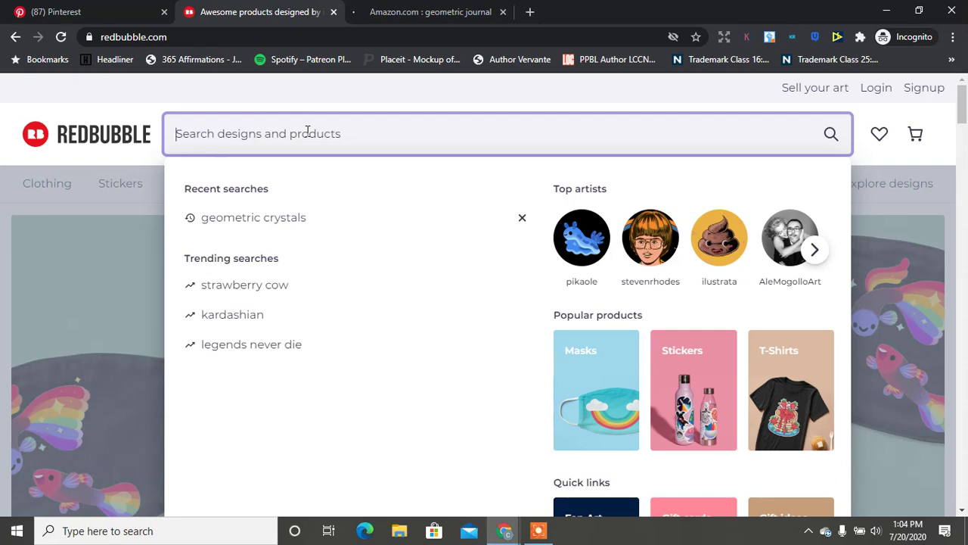
# Search Redbubble for "geometric lion" and look through the product designs in the results
pyautogui.write('ge')
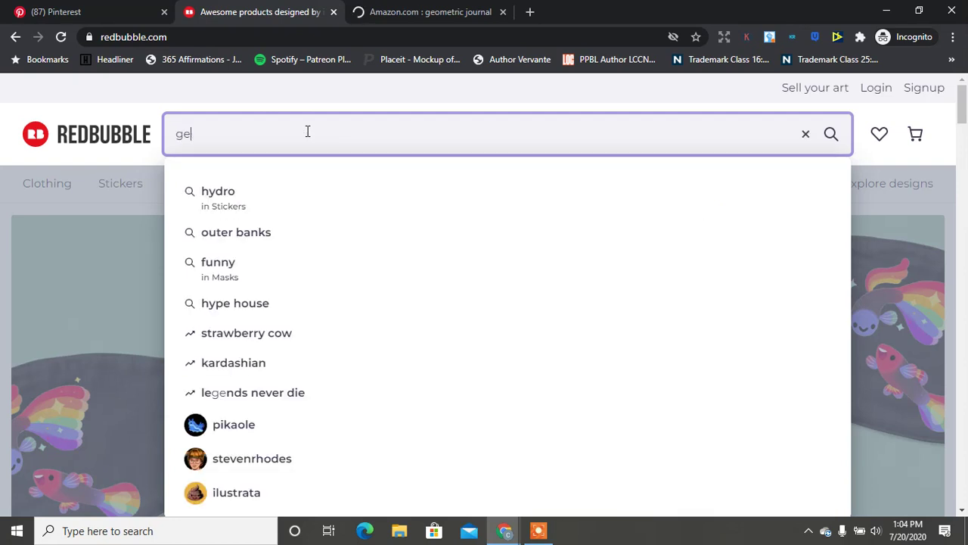
pyautogui.write('ometric lion')
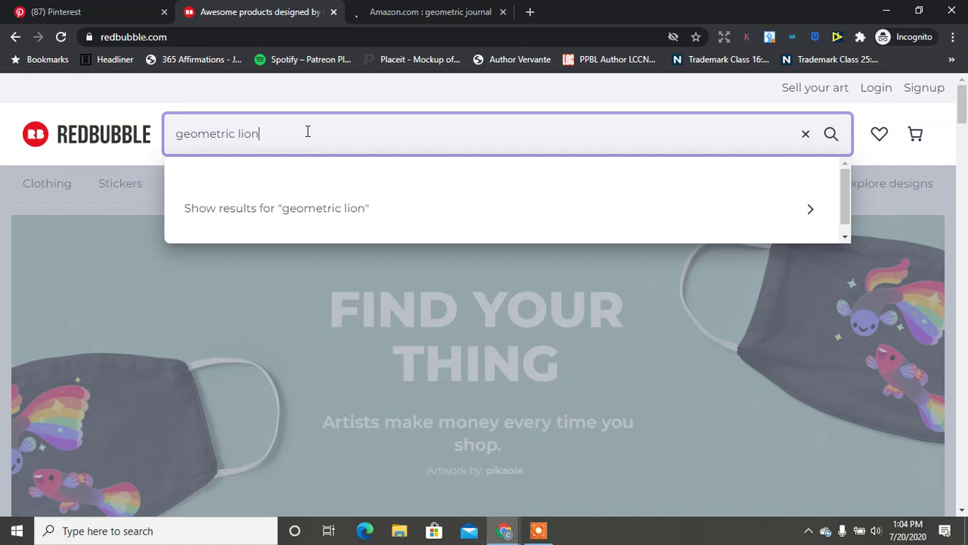
pyautogui.press('Return')
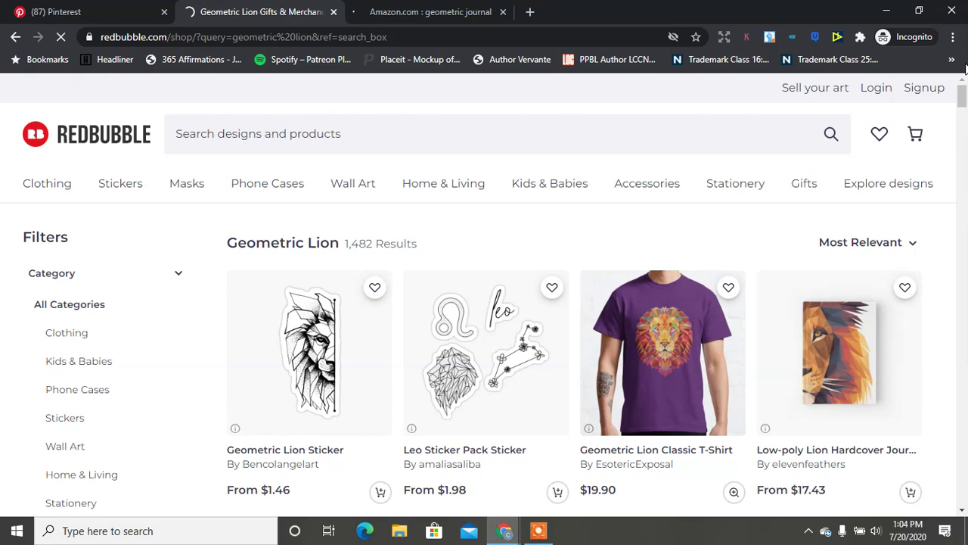
pyautogui.scroll(-1, 963, 97)
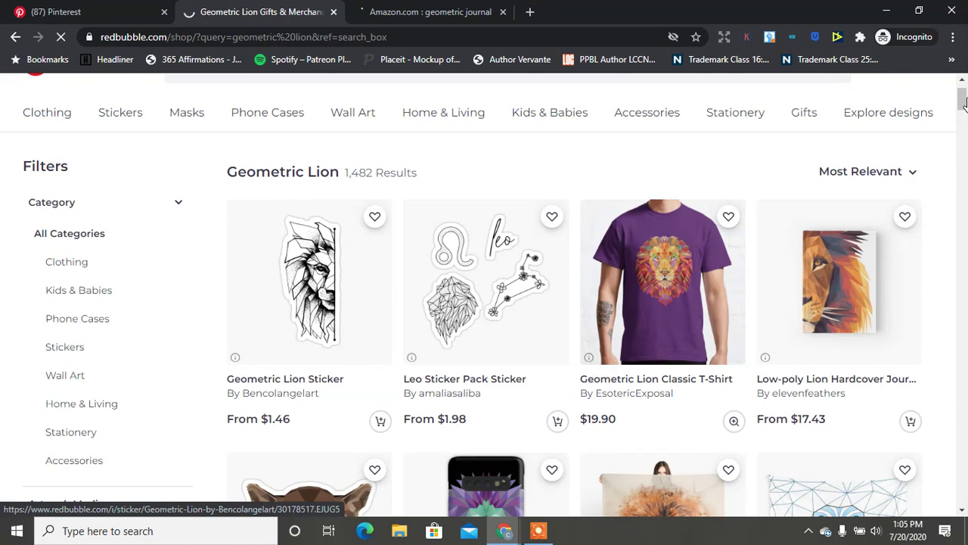
pyautogui.moveTo(963, 106); pyautogui.dragTo(963, 144)
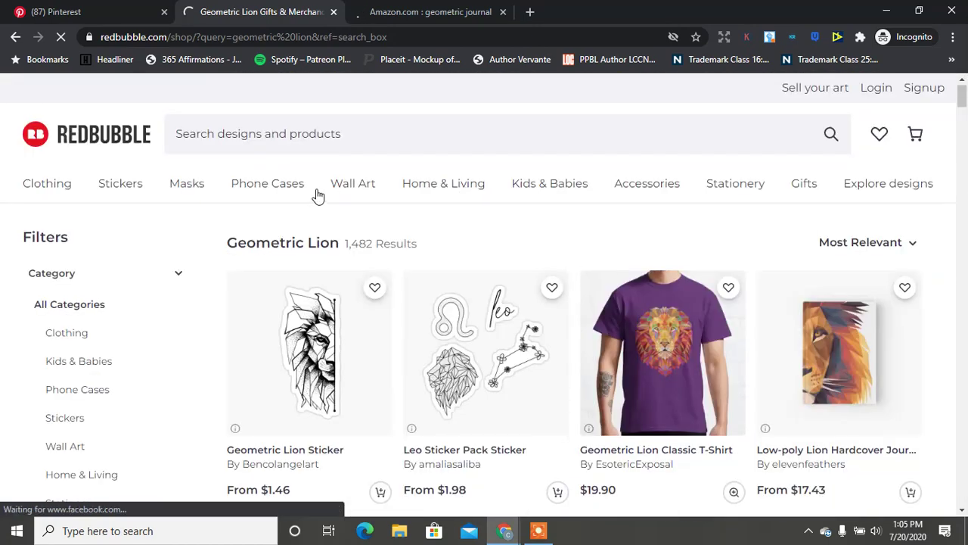
# Change the Redbubble search to "geometric crystals" and browse down through the product designs found
pyautogui.click(285, 133)
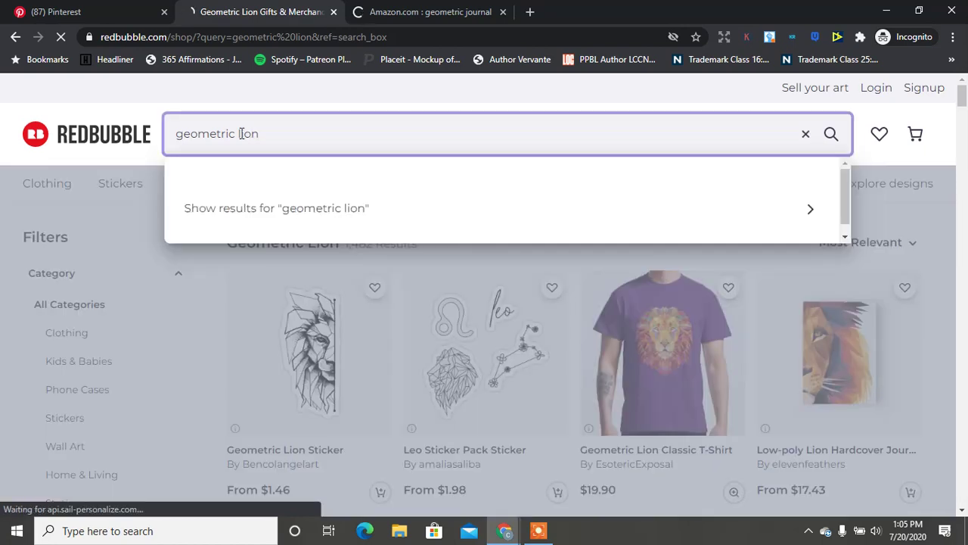
pyautogui.doubleClick(296, 136)
pyautogui.press('BackSpace')
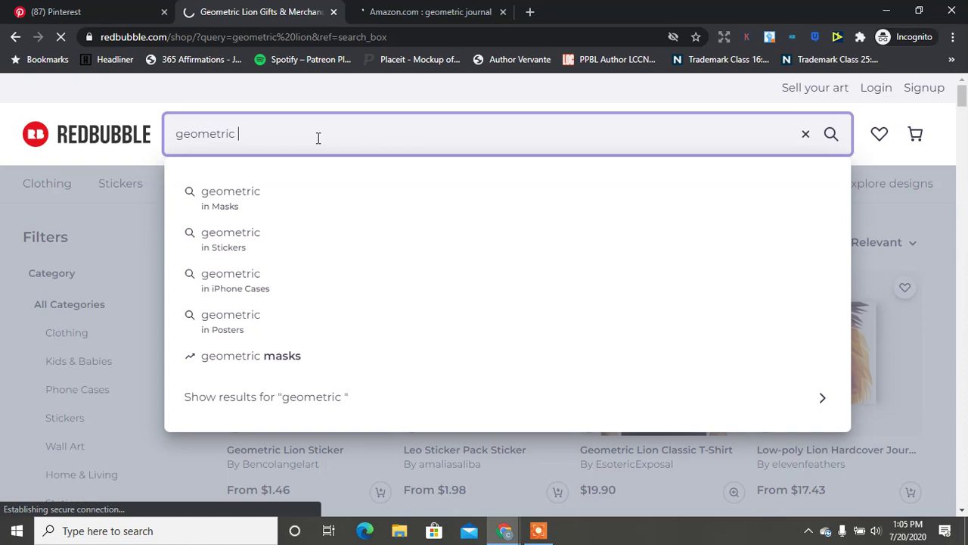
pyautogui.write('crystals')
pyautogui.press('Return')
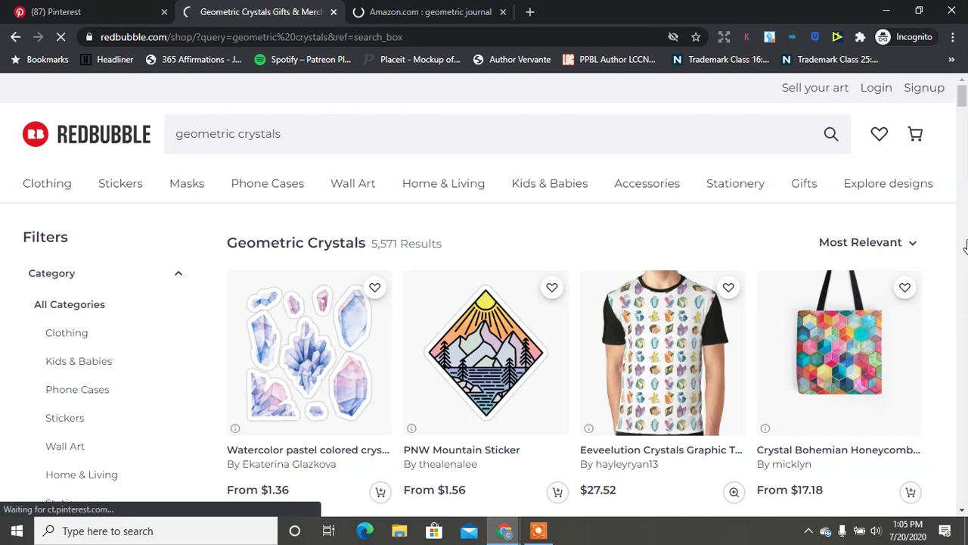
pyautogui.scroll(-1, 963, 114)
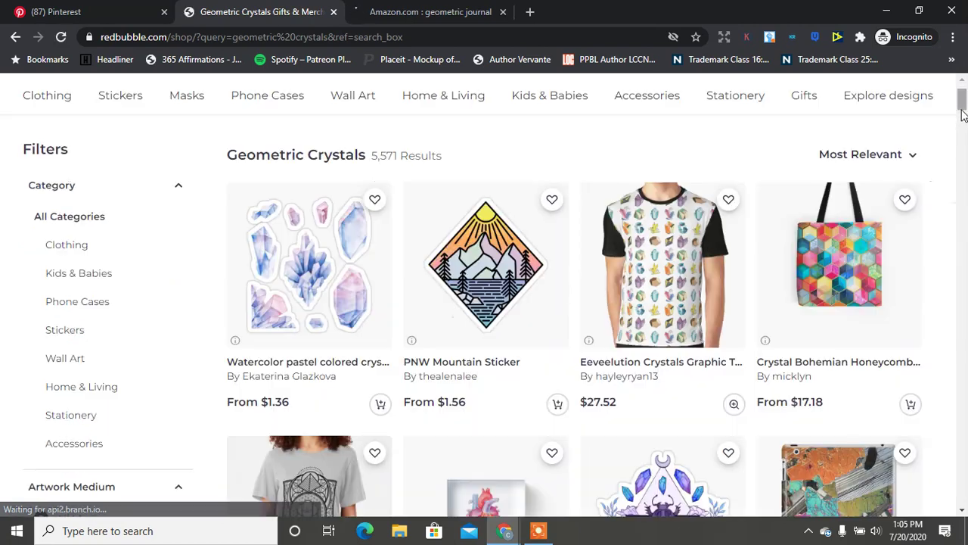
pyautogui.scroll(-2, 963, 113)
pyautogui.scroll(-1, 963, 120)
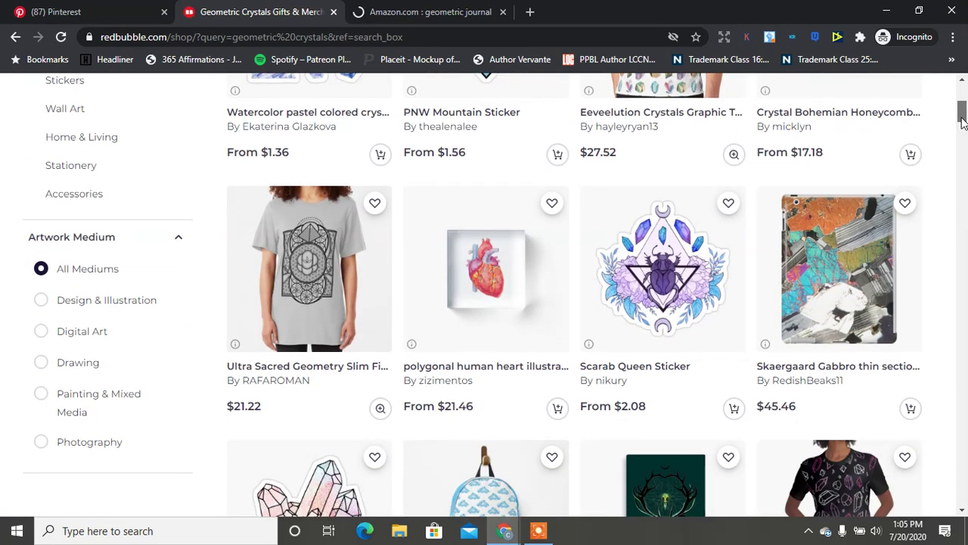
pyautogui.scroll(-2, 963, 121)
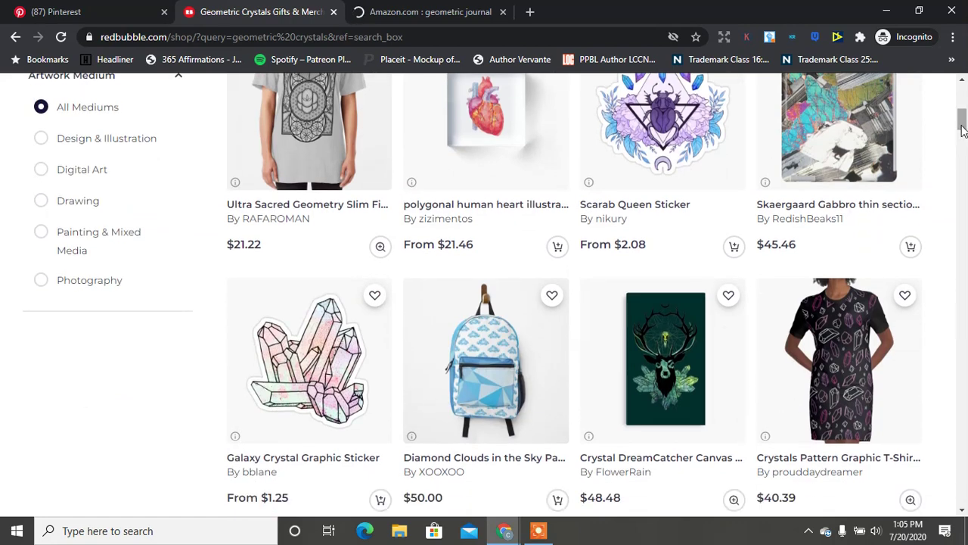
pyautogui.scroll(-3, 963, 132)
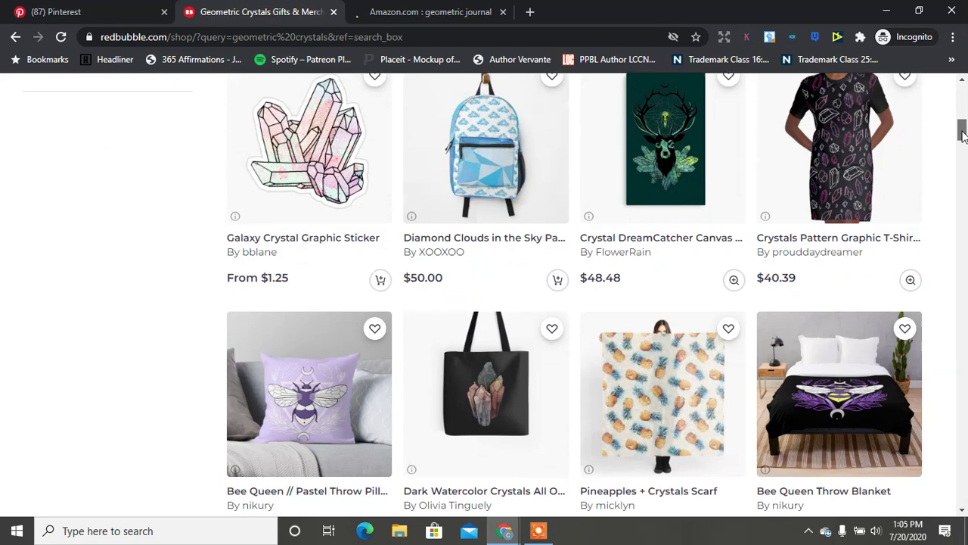
# Look further down the Redbubble product designs for "geometric crystals" and return to the start of the results
pyautogui.moveTo(963, 132); pyautogui.dragTo(965, 161)
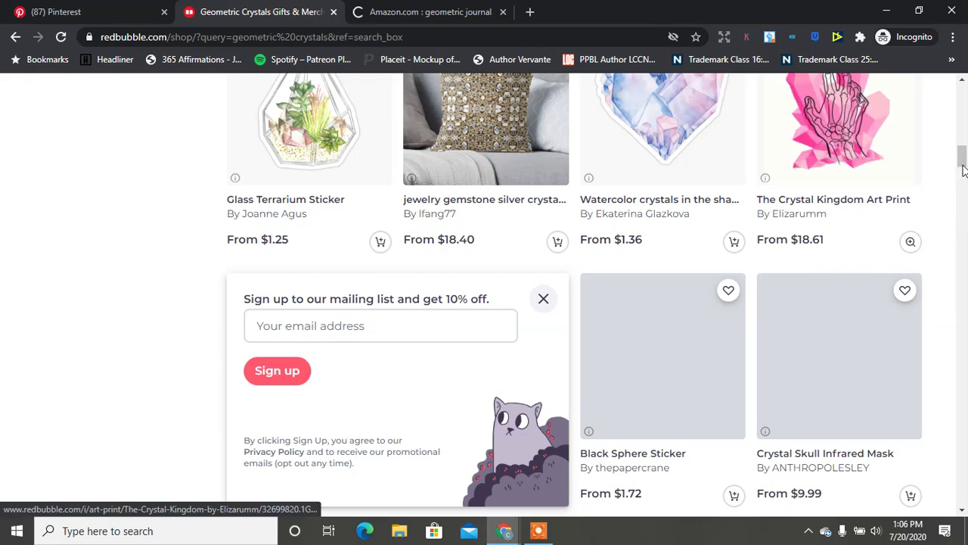
pyautogui.moveTo(963, 170); pyautogui.dragTo(963, 87)
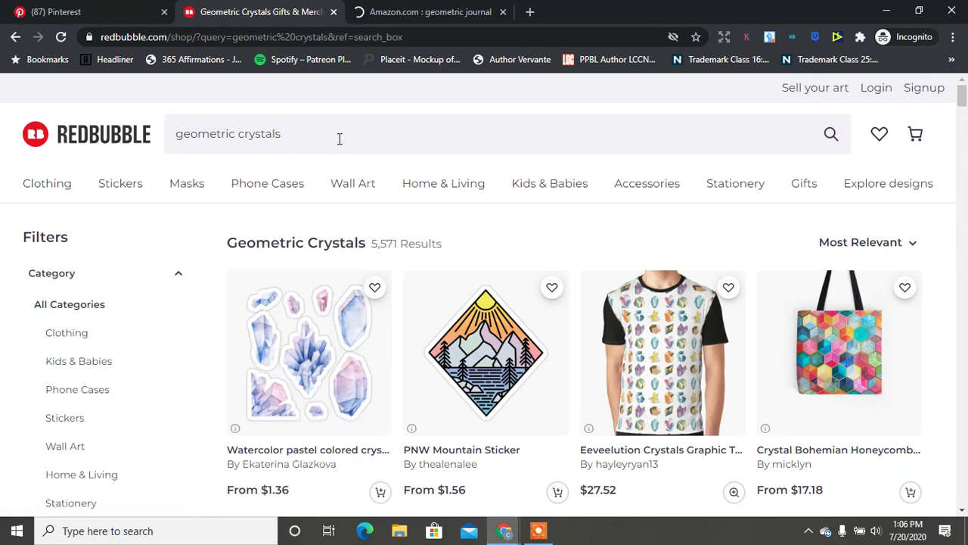
# Switch to Pinterest, search it for "geometric lion" and look through the pins found
pyautogui.click(88, 13)
pyautogui.click(780, 103)
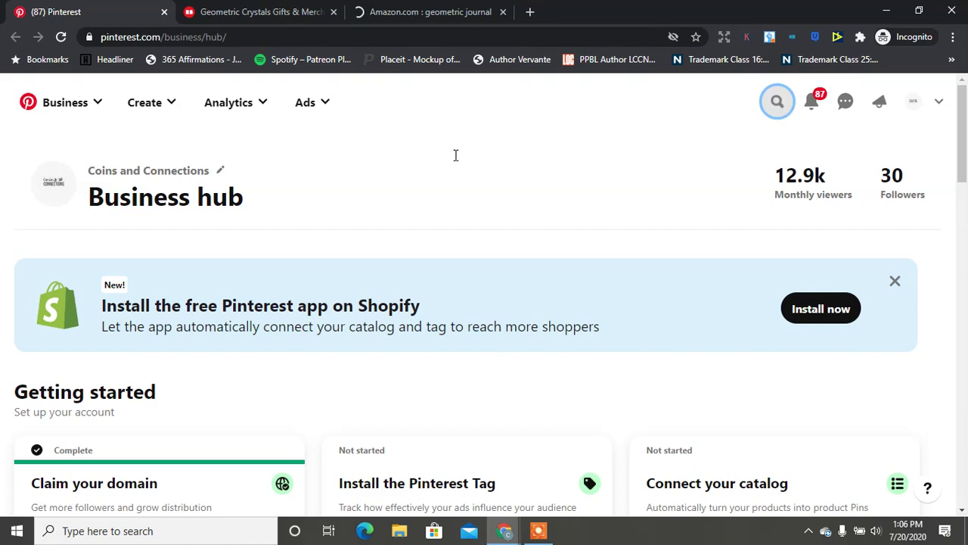
pyautogui.write('geo')
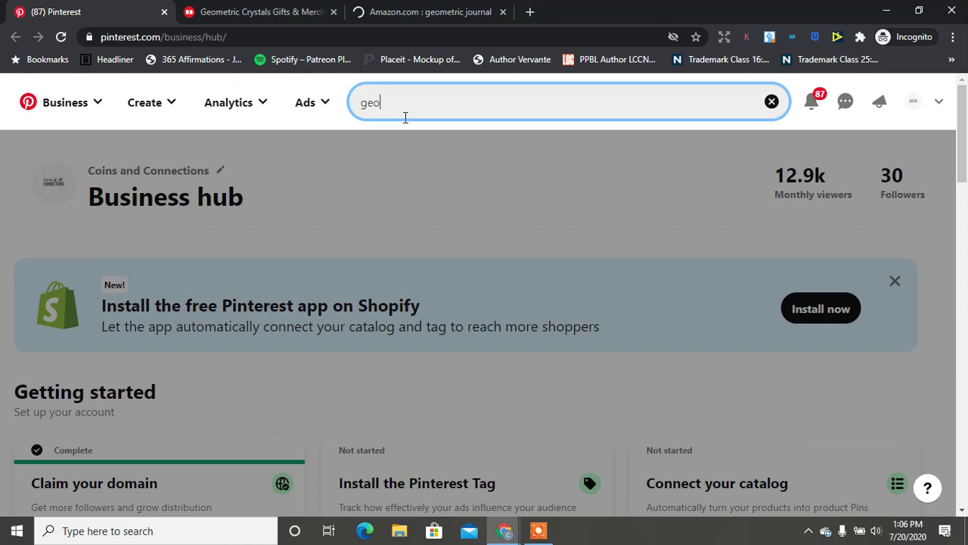
pyautogui.write('metric lion')
pyautogui.press('Return')
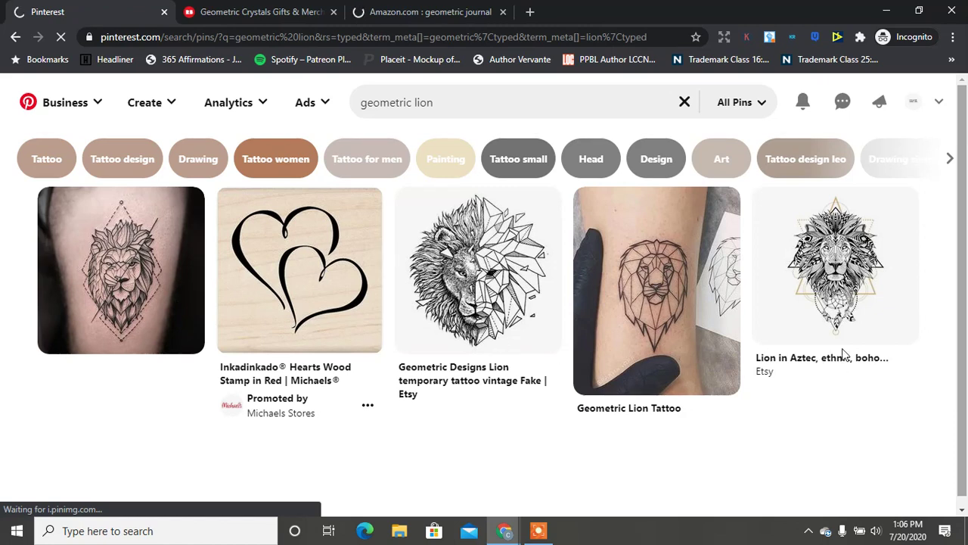
pyautogui.moveTo(963, 146); pyautogui.dragTo(965, 201)
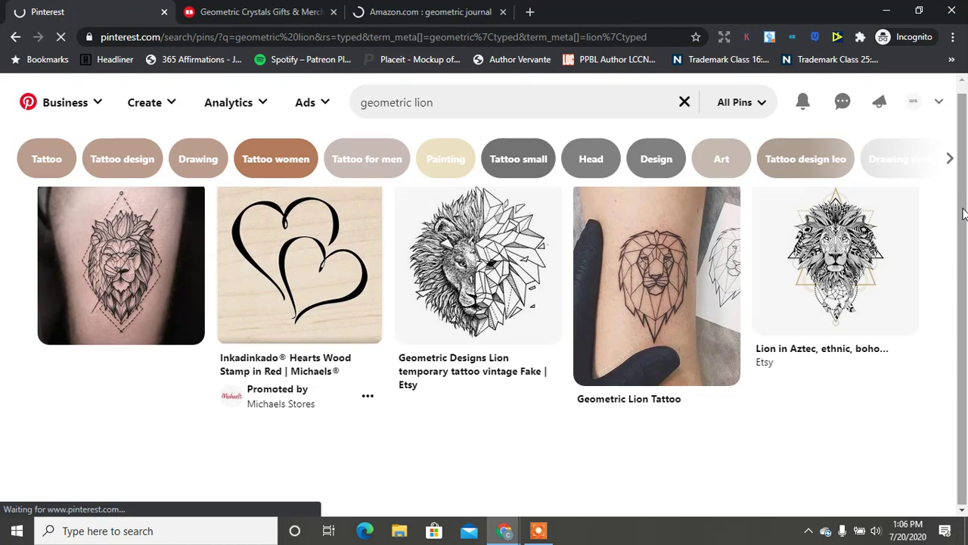
pyautogui.moveTo(962, 187); pyautogui.dragTo(321, 16)
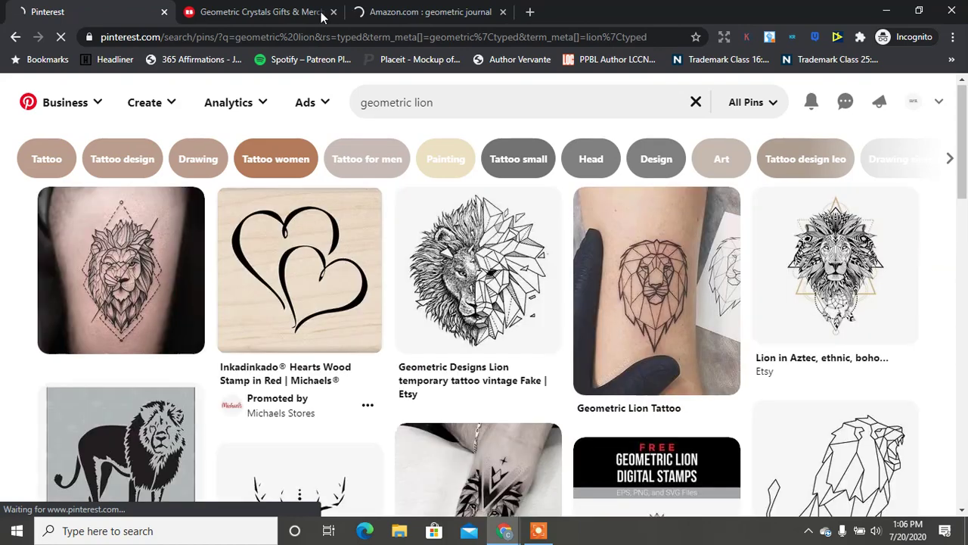
# Switch to the Amazon results page and change the search text from "geometric journal" to "geometric lion"
pyautogui.click(265, 8)
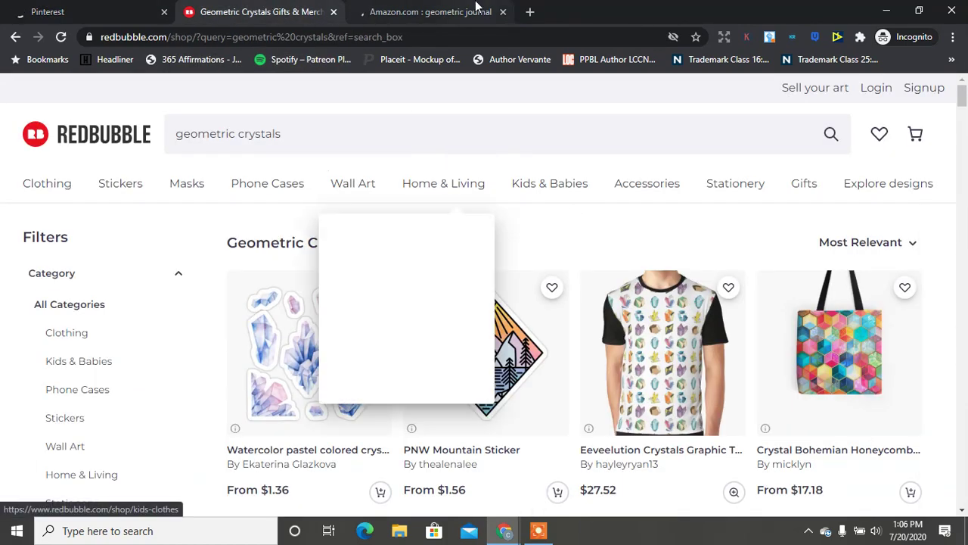
pyautogui.click(478, 11)
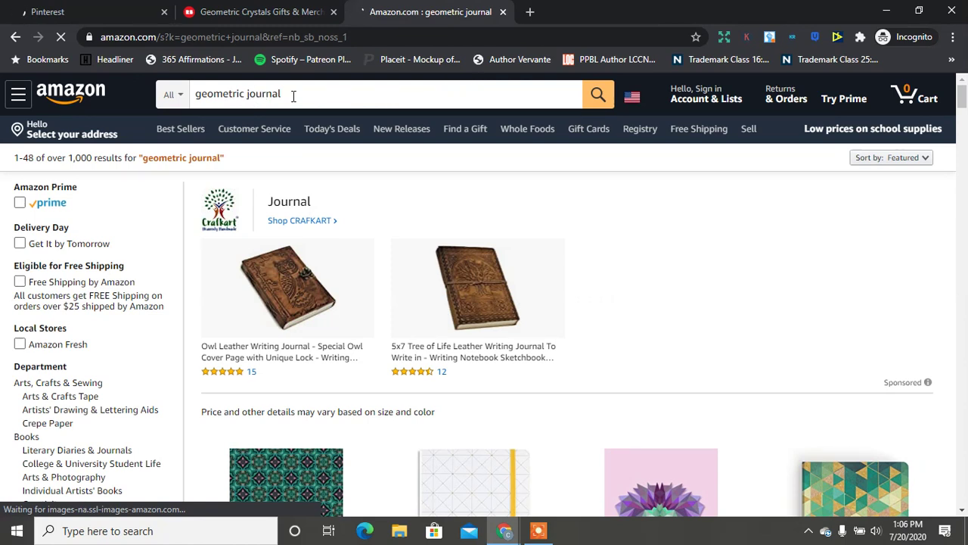
pyautogui.doubleClick(332, 97)
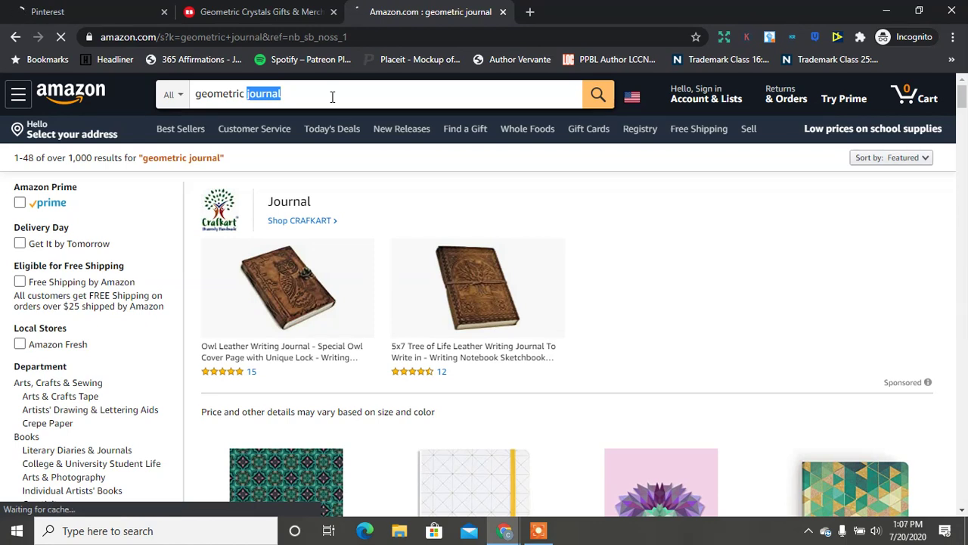
pyautogui.press('BackSpace')
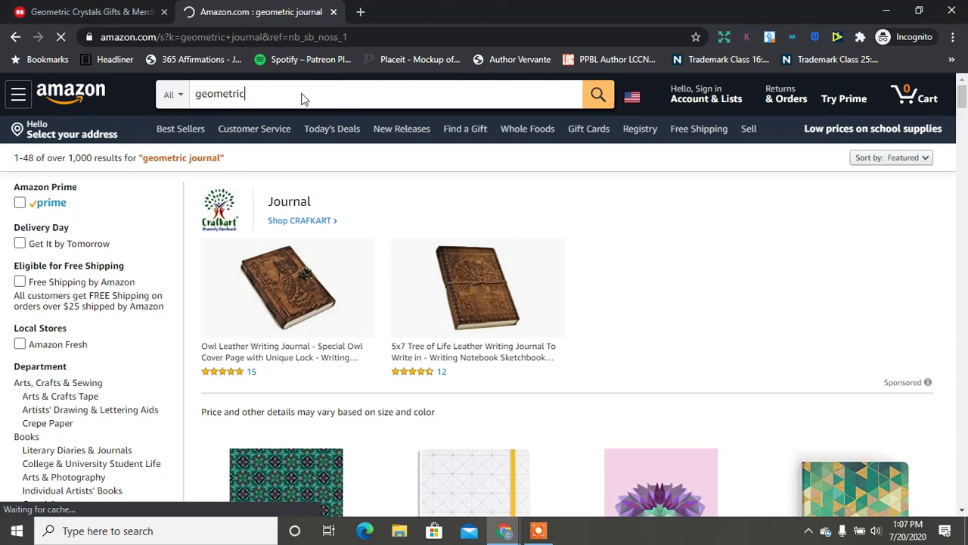
pyautogui.click(144, 11)
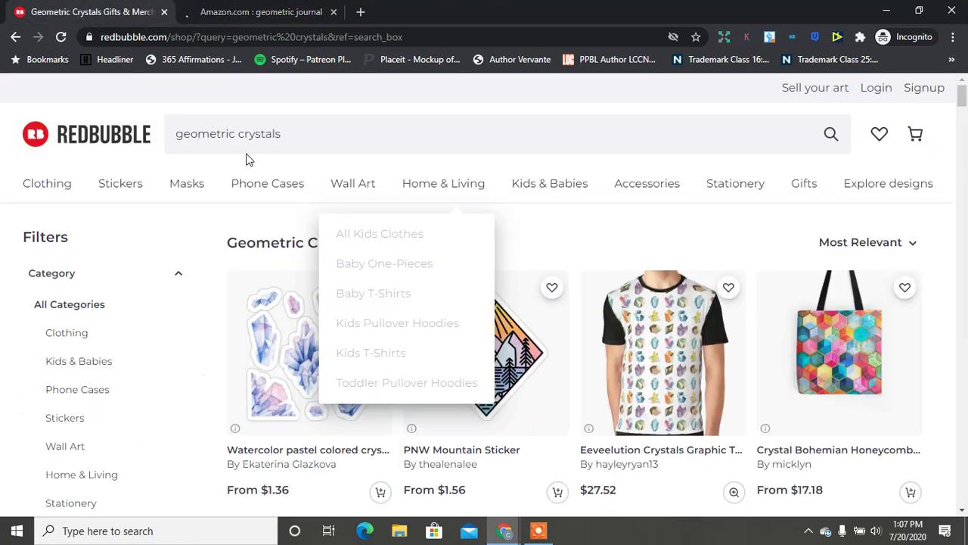
pyautogui.click(257, 11)
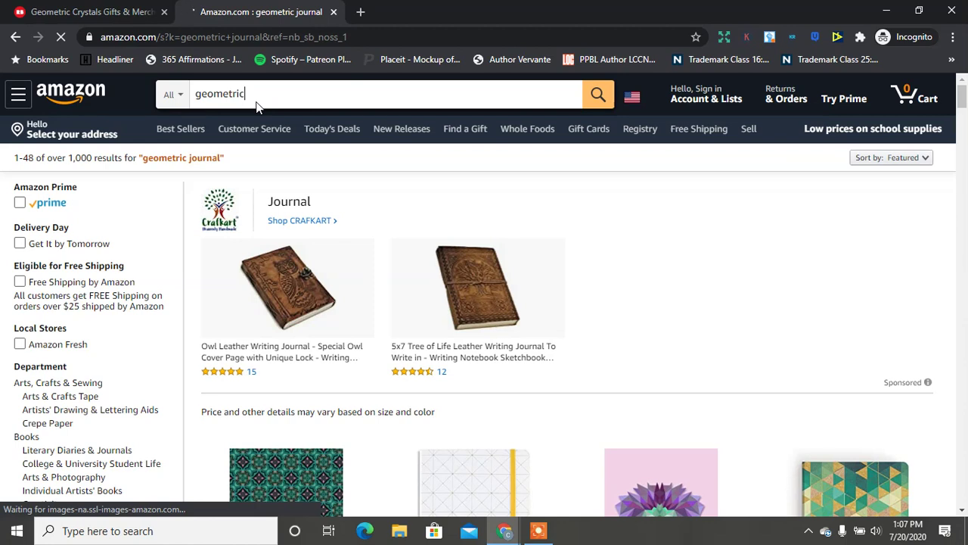
pyautogui.write('lion')
# Switch to BookBolt and start a product search for "geometric lion" in the Journal category
pyautogui.moveTo(509, 531)
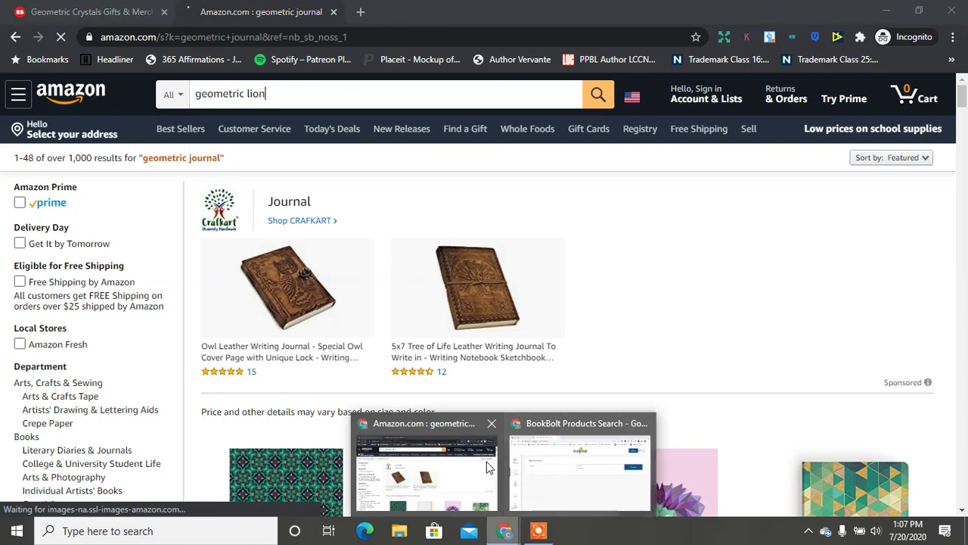
pyautogui.click(542, 463)
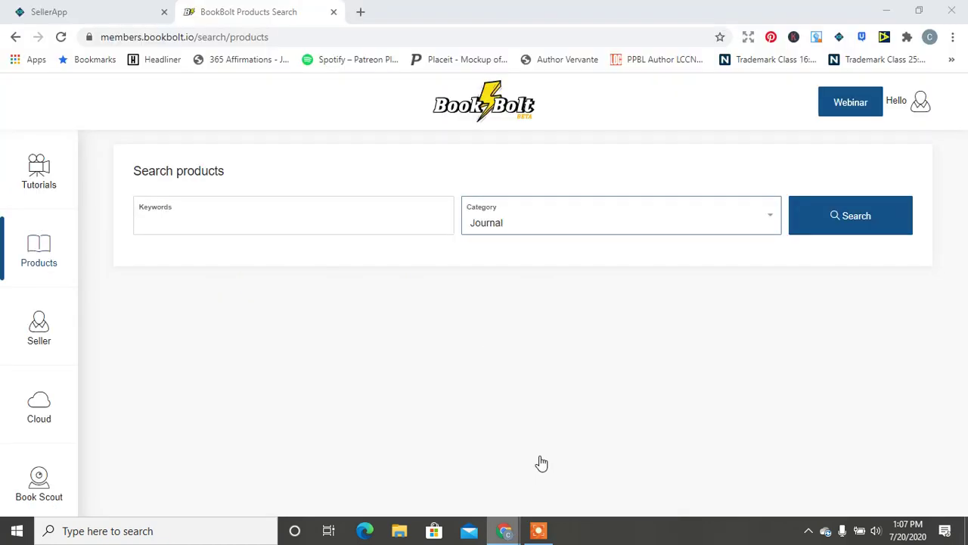
pyautogui.click(243, 218)
pyautogui.write('geometric lion')
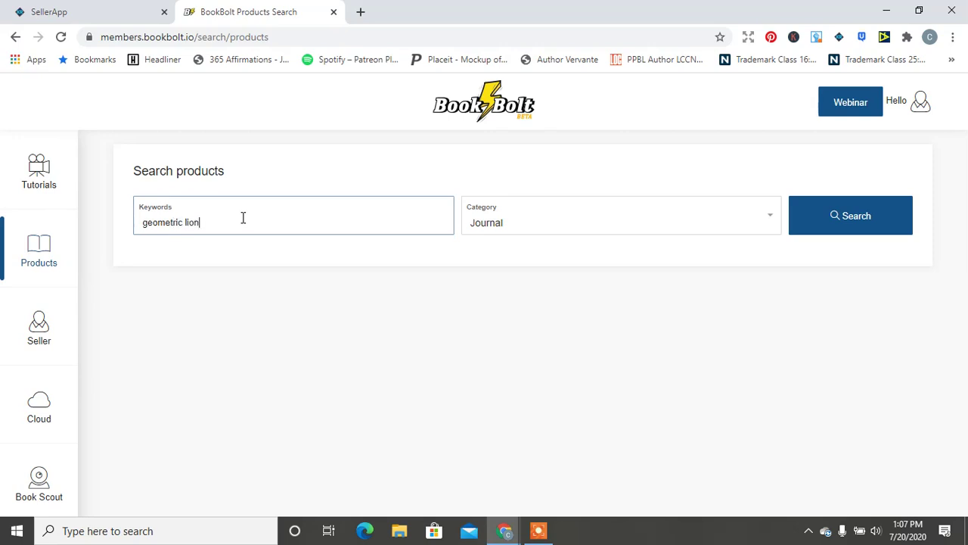
pyautogui.click(817, 216)
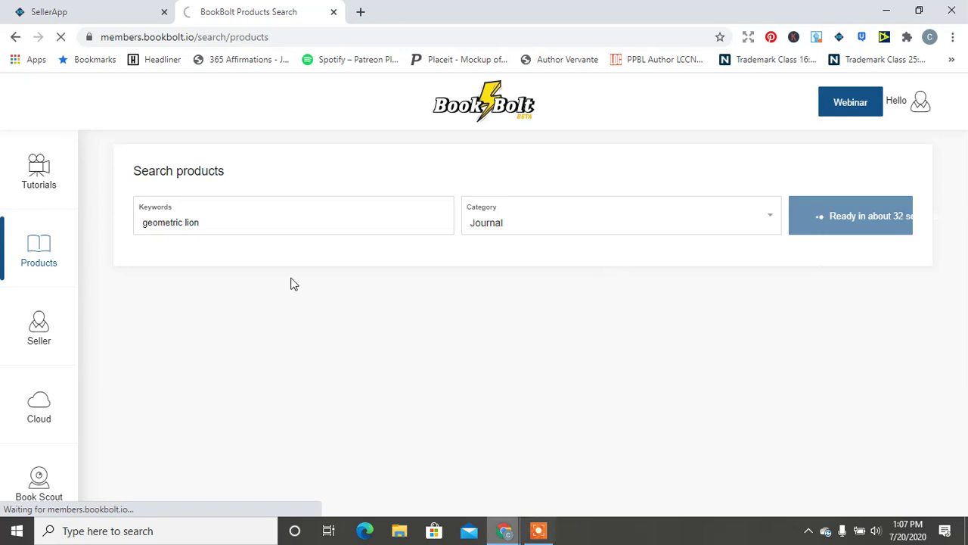
# Switch to the SellerApp keyword tool and generate keywords for "geometric lion" on amazon.com with both modifiers enabled
pyautogui.click(15, 12)
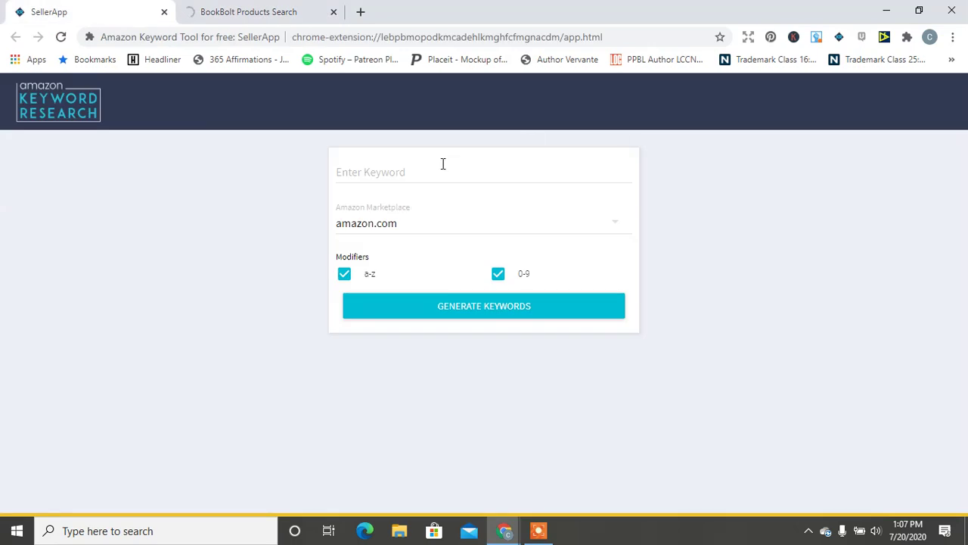
pyautogui.click(422, 172)
pyautogui.write('geo')
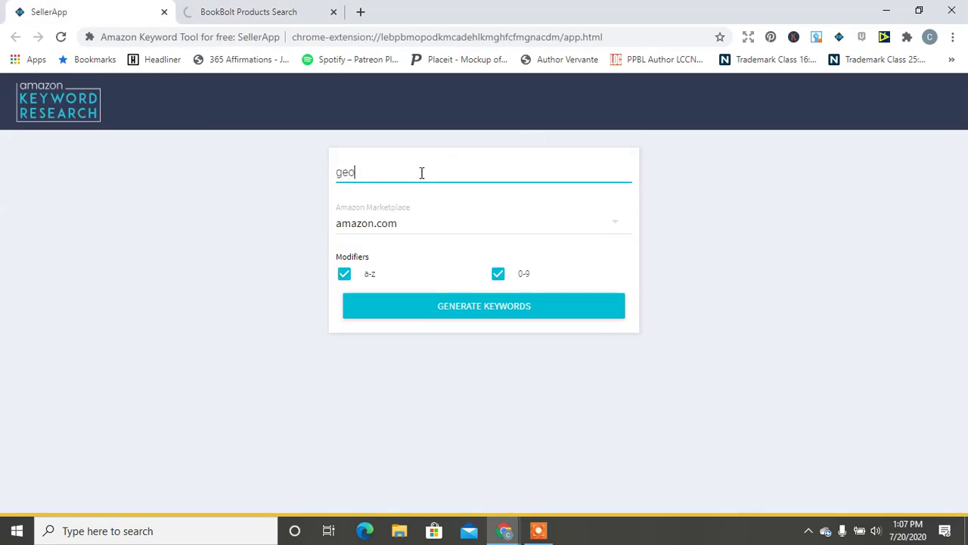
pyautogui.write('metric lion')
pyautogui.click(393, 229)
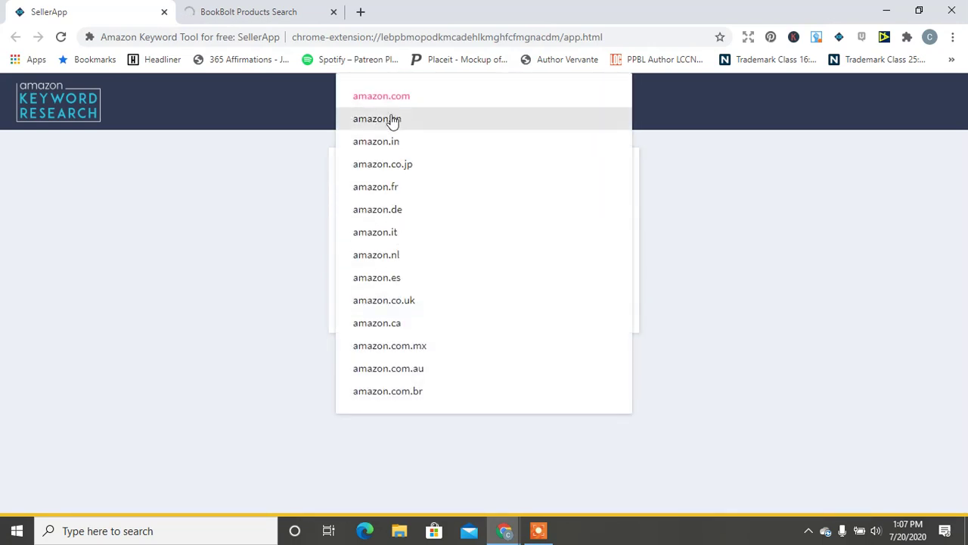
pyautogui.click(703, 336)
pyautogui.click(558, 314)
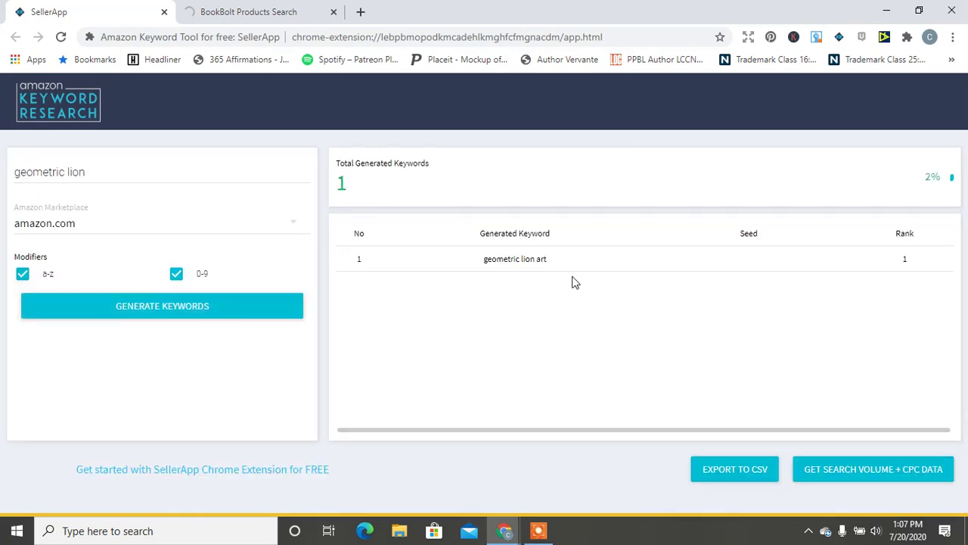
pyautogui.click(252, 9)
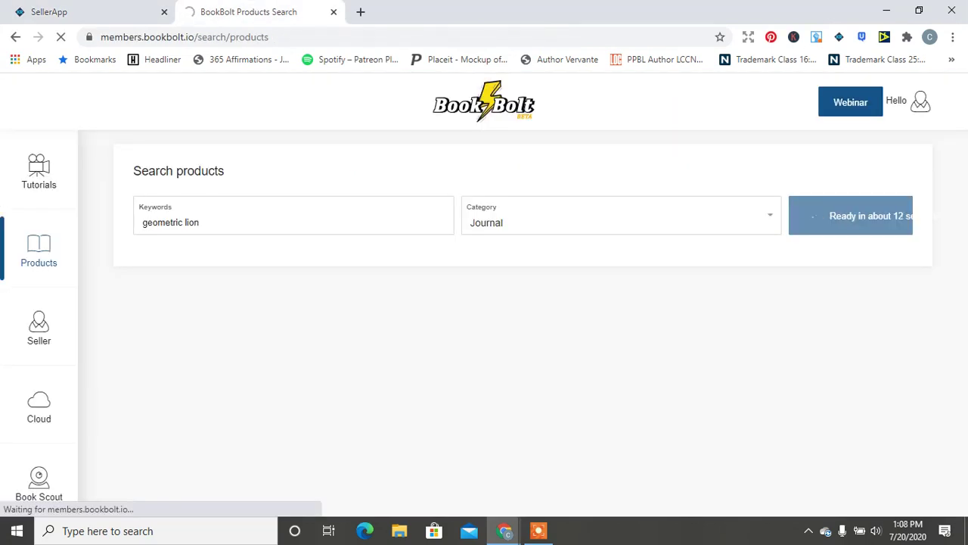
pyautogui.moveTo(507, 532)
pyautogui.click(469, 494)
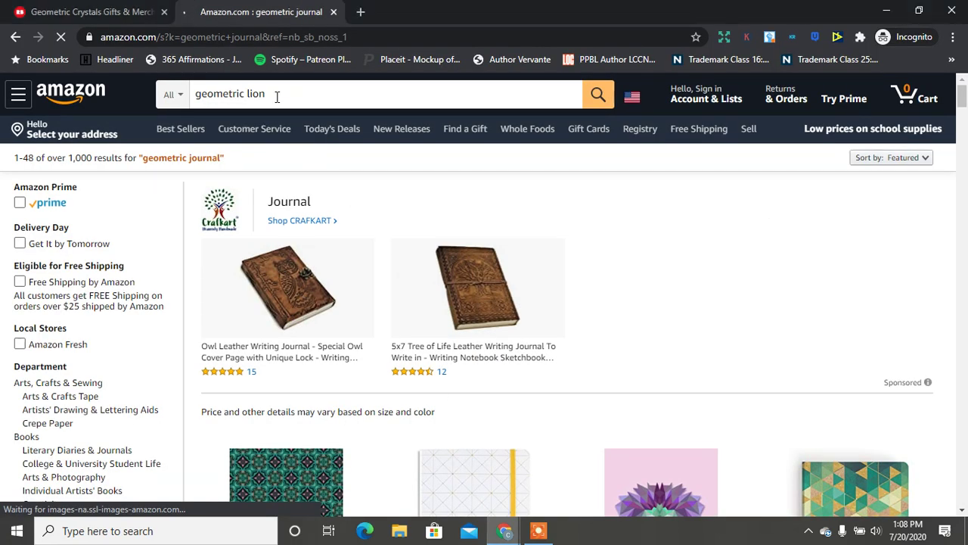
pyautogui.click(60, 36)
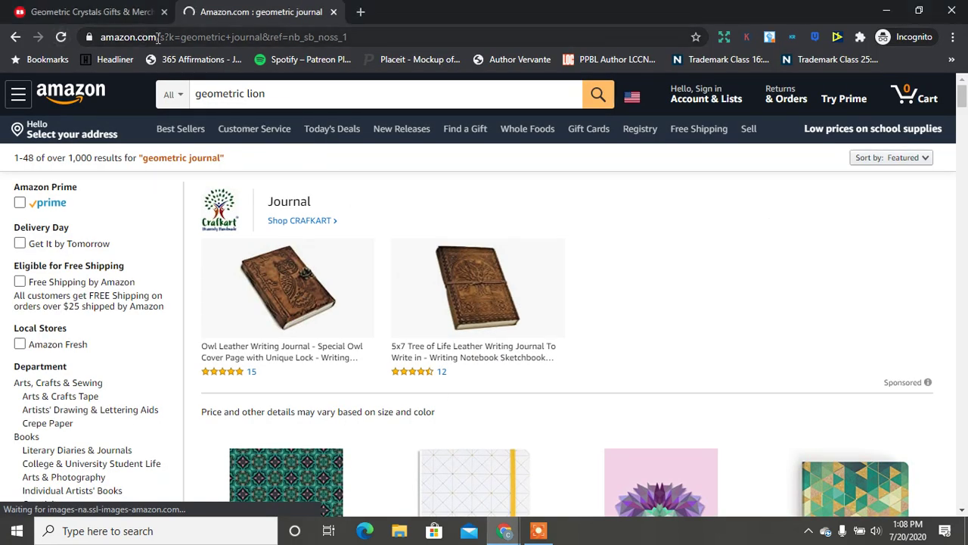
pyautogui.click(164, 38)
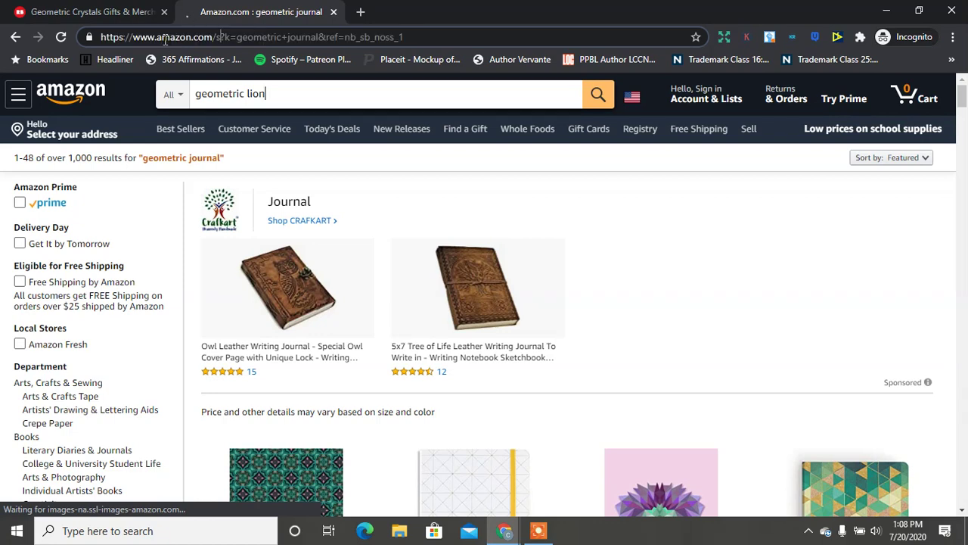
pyautogui.moveTo(216, 36); pyautogui.dragTo(409, 36)
pyautogui.press('BackSpace')
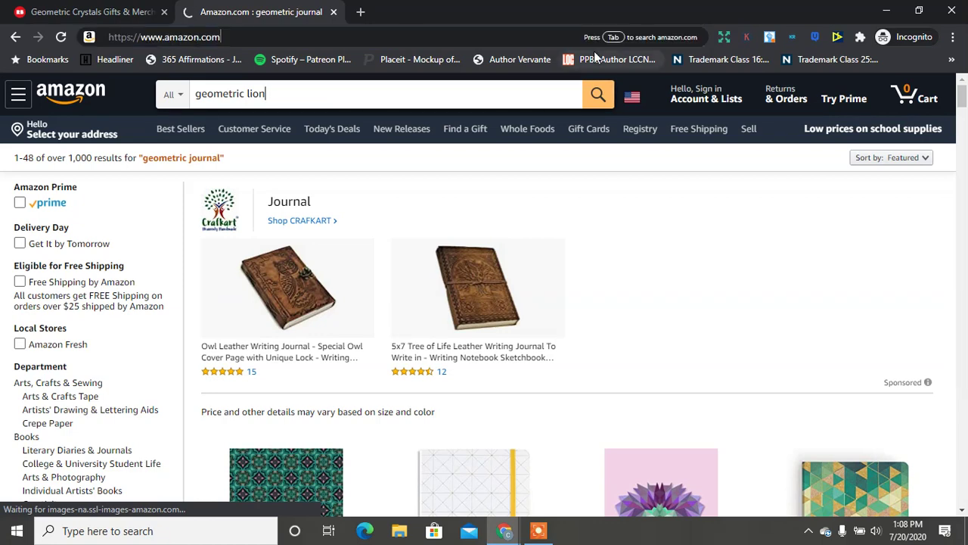
pyautogui.press('Return')
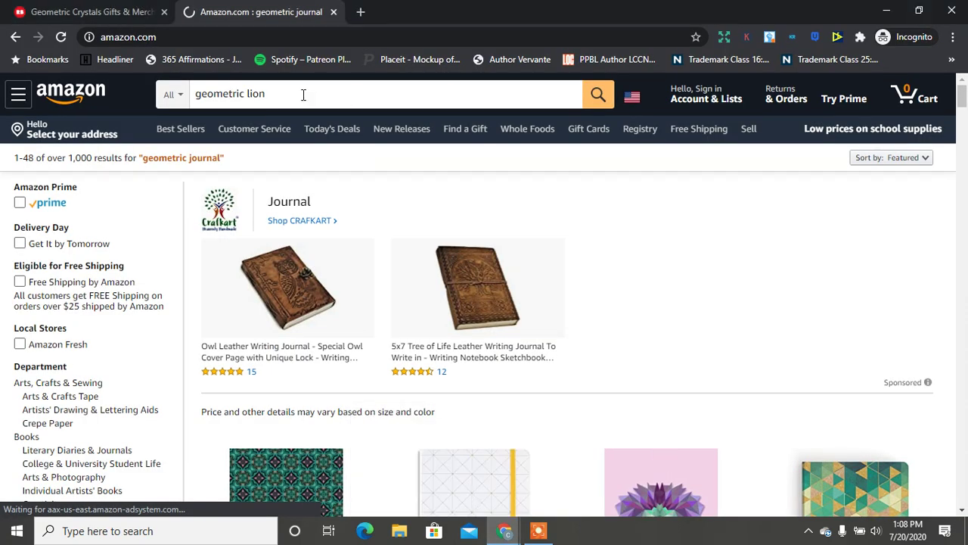
# Return to BookBolt, view the Journal results data and start a new search for "geometric lion" in the General category
pyautogui.click(113, 11)
pyautogui.click(506, 530)
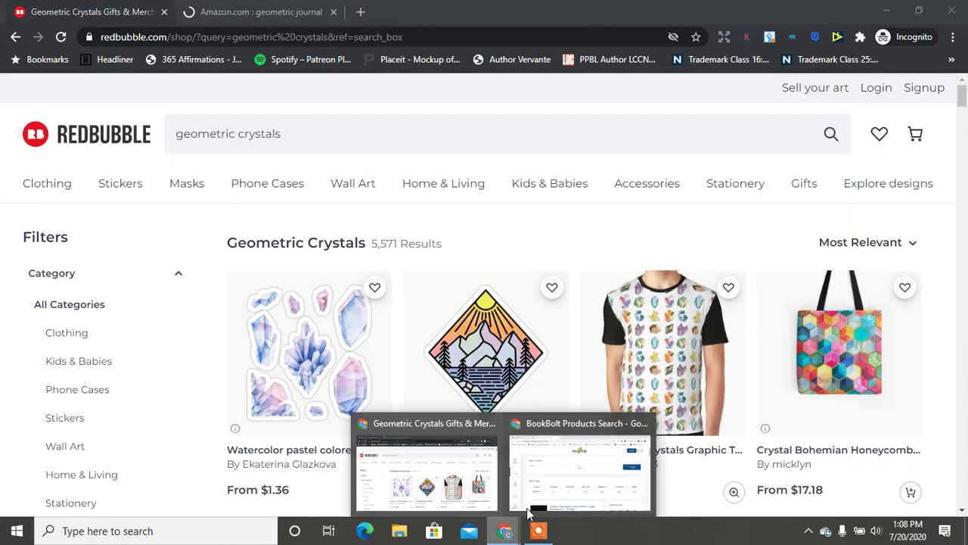
pyautogui.click(564, 494)
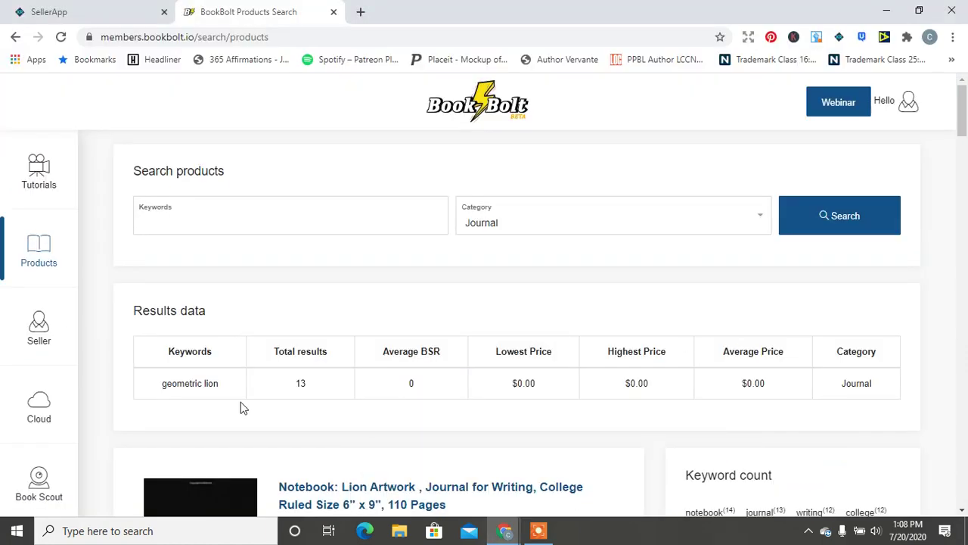
pyautogui.click(544, 229)
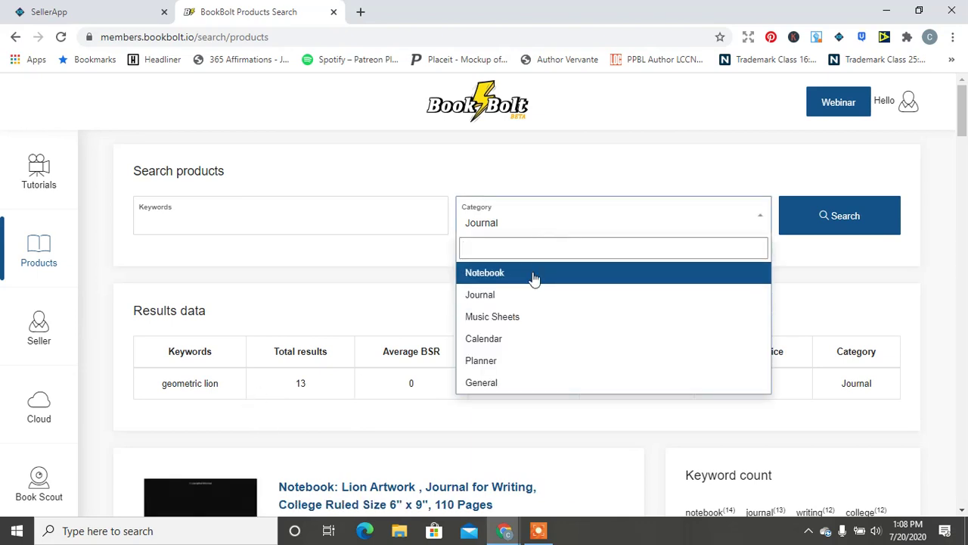
pyautogui.click(493, 383)
pyautogui.click(315, 214)
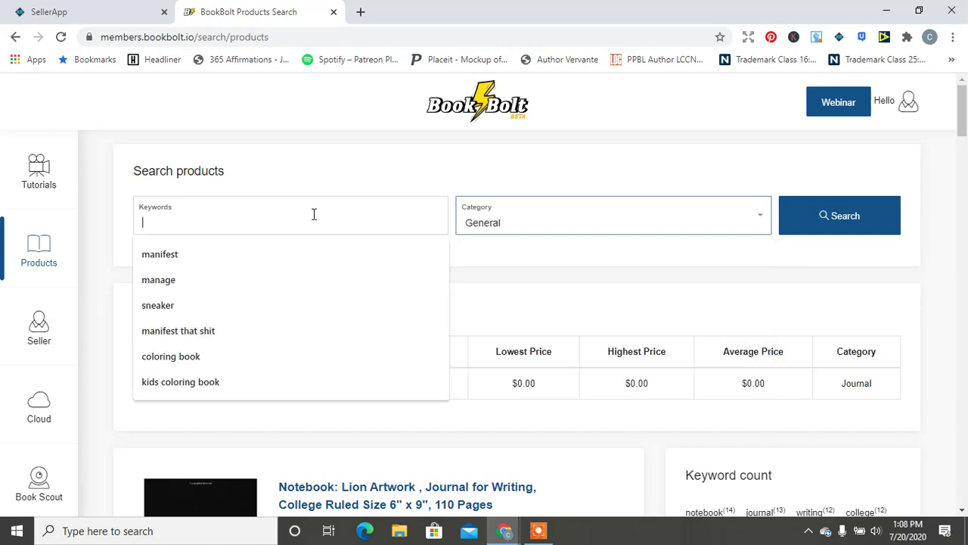
pyautogui.write('geometric lion')
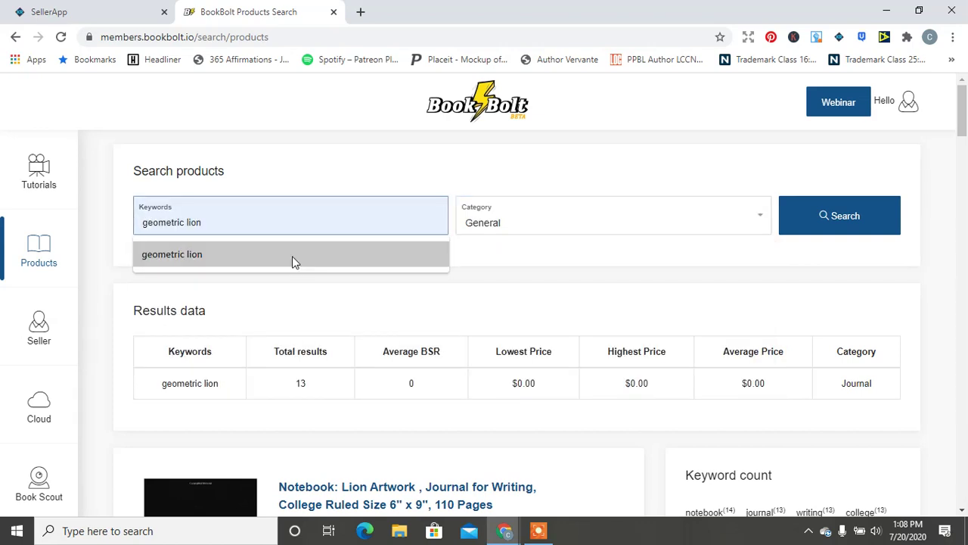
pyautogui.click(292, 256)
pyautogui.click(827, 217)
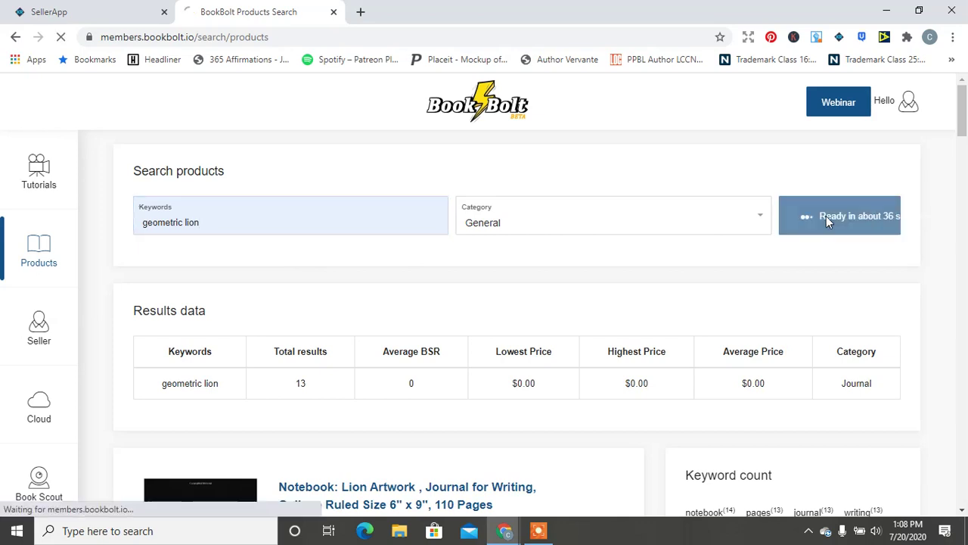
# Review the list of keywords generated for "geometric lion" in SellerApp down to its end
pyautogui.click(41, 11)
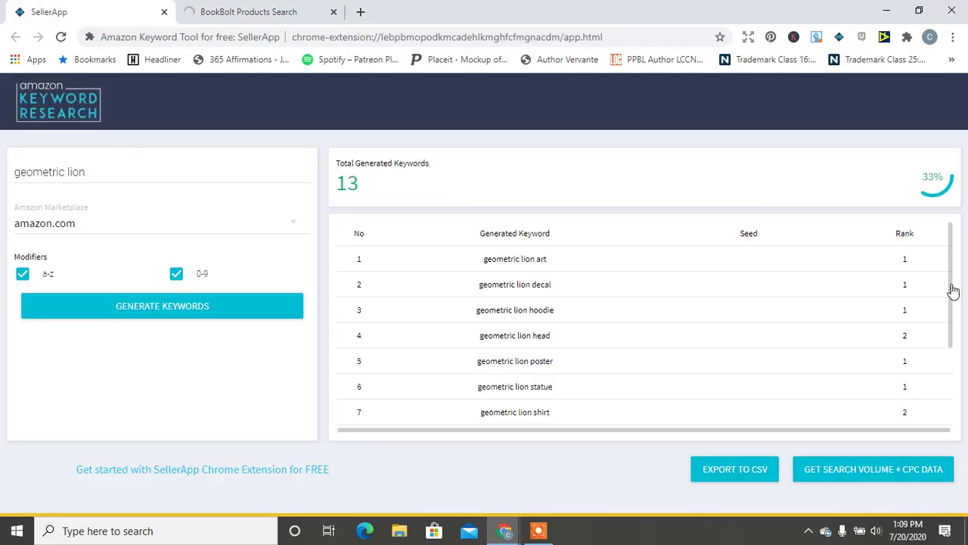
pyautogui.moveTo(951, 289); pyautogui.dragTo(951, 389)
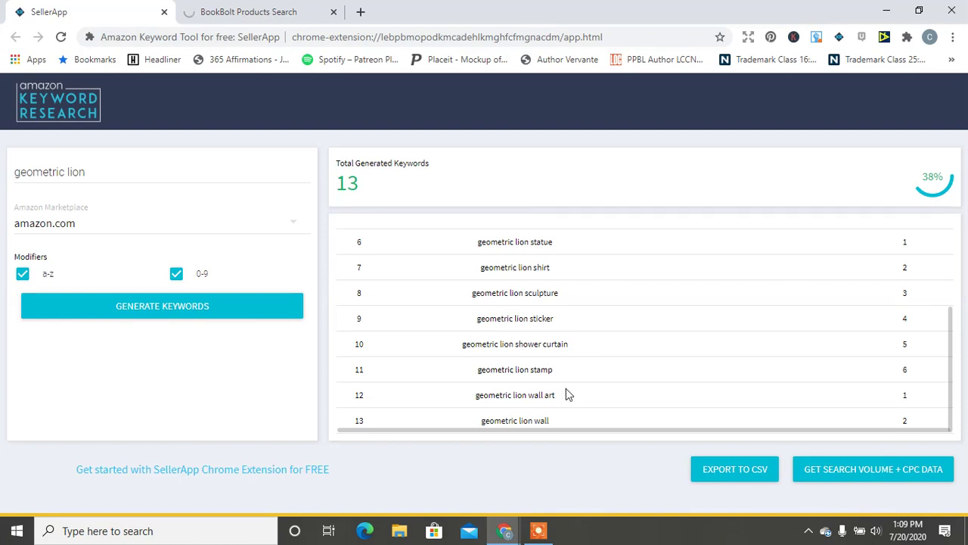
# Switch to the Redbubble "geometric crystals" results, check whether the Amazon "geometric lion" search has loaded, and return to Redbubble
pyautogui.moveTo(948, 363); pyautogui.dragTo(953, 263)
pyautogui.moveTo(507, 531)
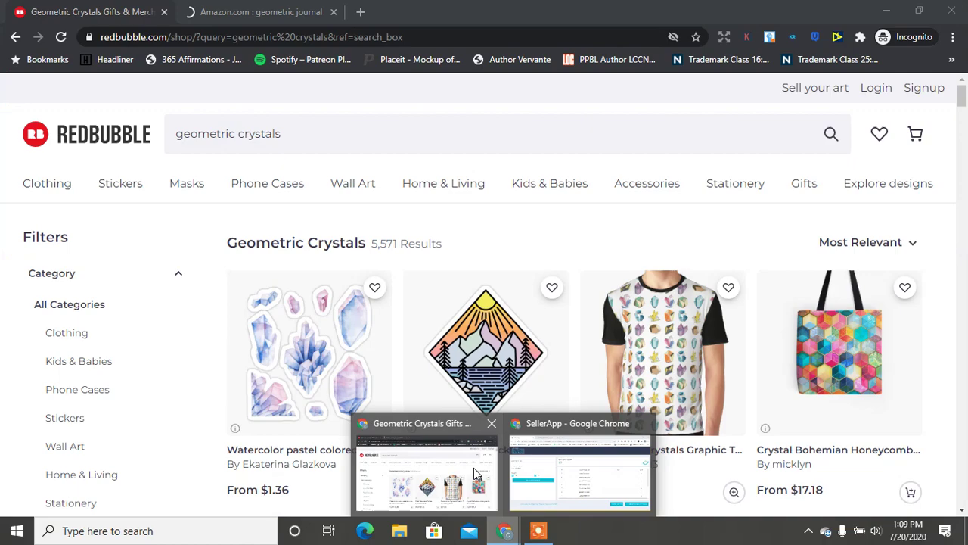
pyautogui.click(477, 473)
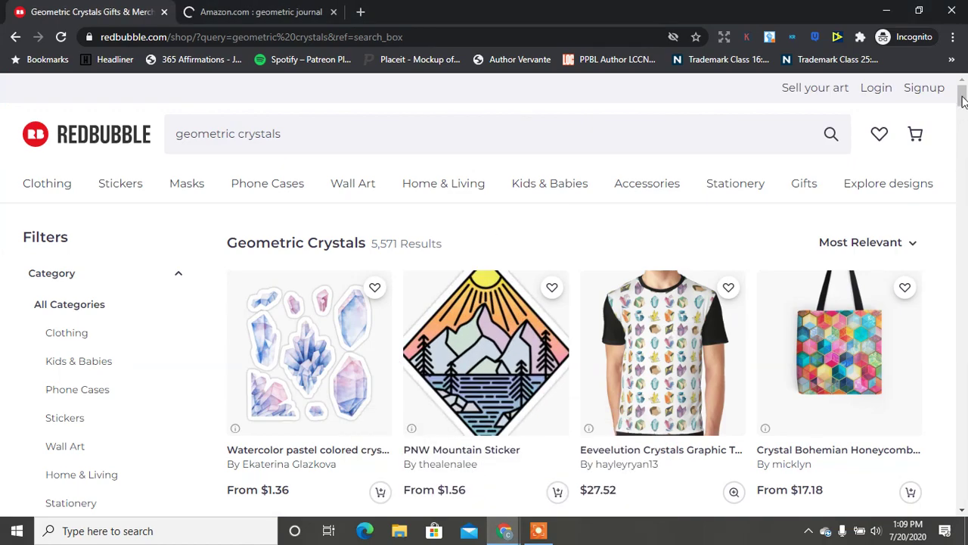
pyautogui.moveTo(962, 102)
pyautogui.mouseDown()
pyautogui.moveTo(962, 130)
pyautogui.moveTo(962, 89)
pyautogui.mouseUp()
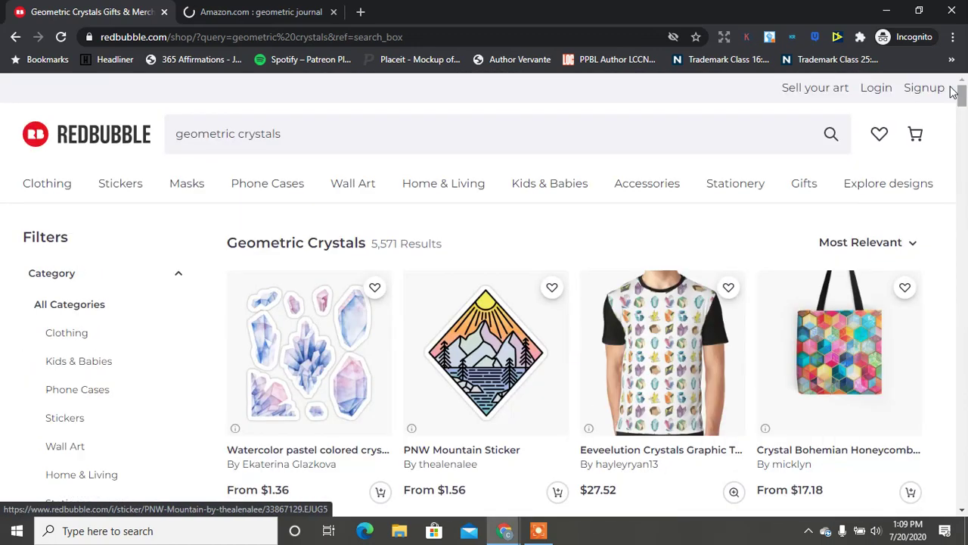
pyautogui.click(252, 7)
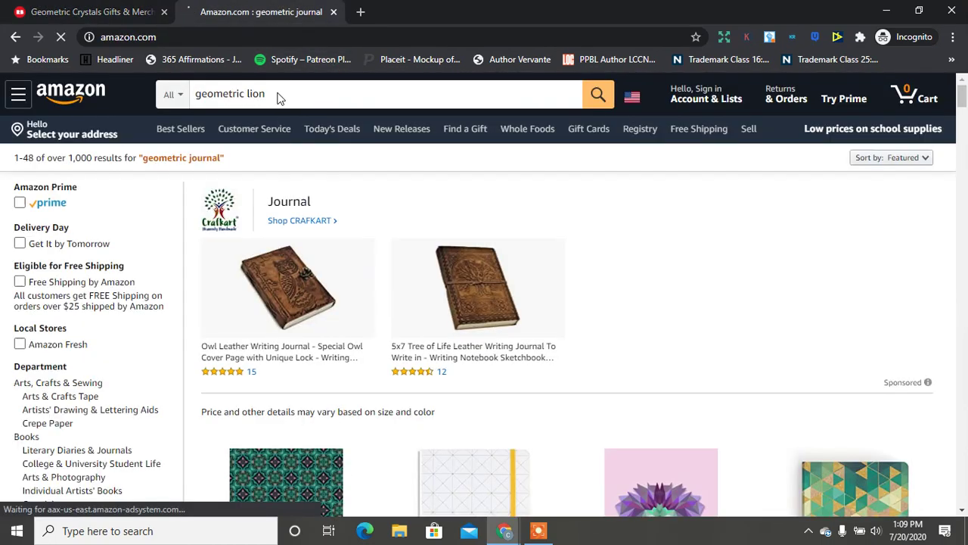
pyautogui.click(97, 12)
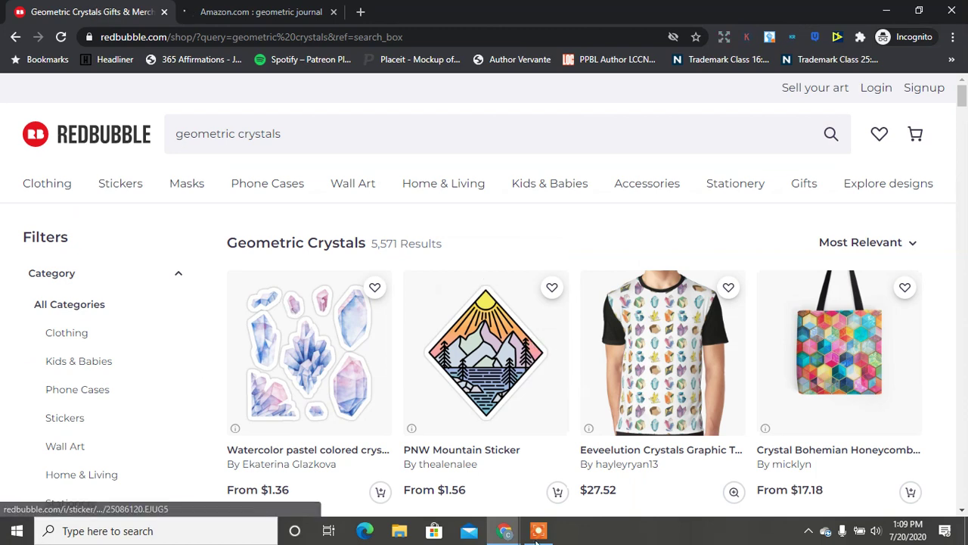
# Return to the SellerApp keyword tool and review the generated "geometric lion" keywords down to the end of the list
pyautogui.moveTo(517, 533)
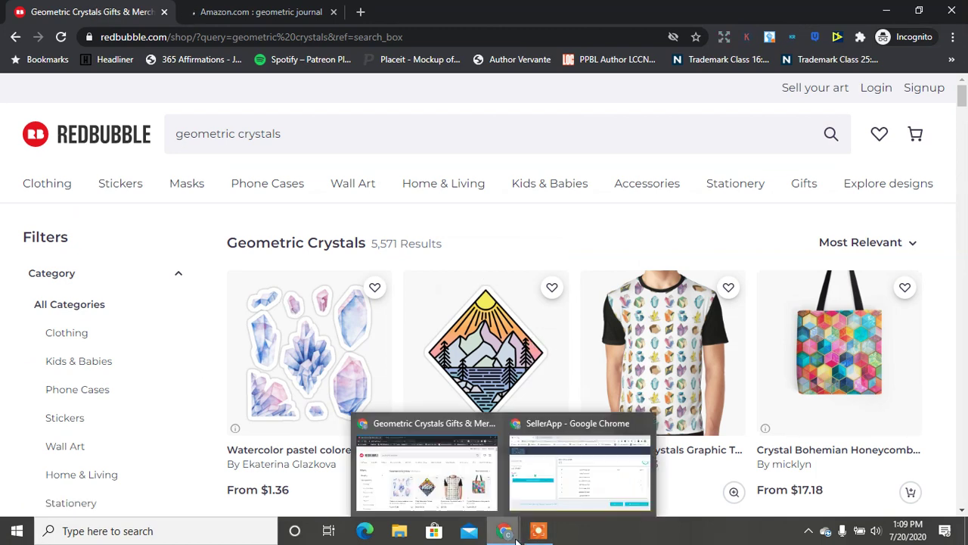
pyautogui.click(560, 474)
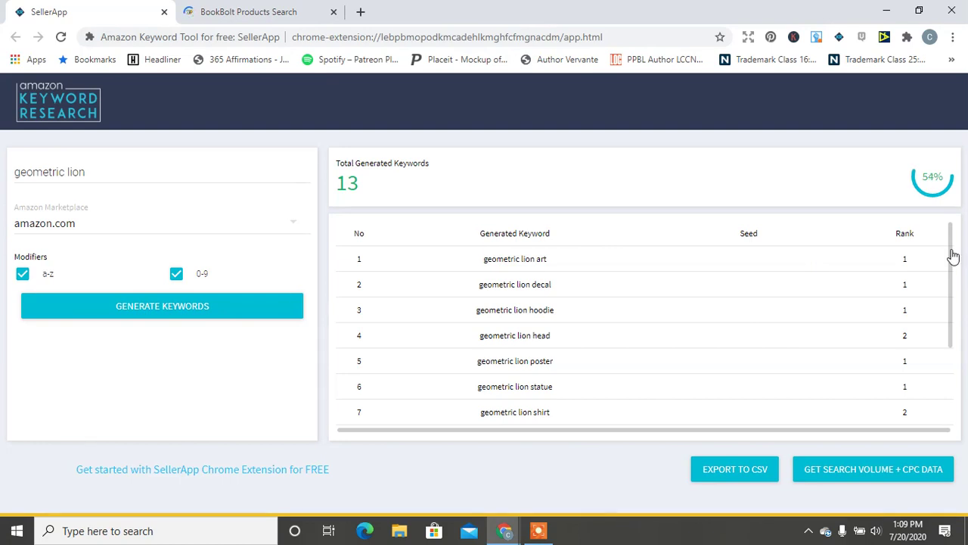
pyautogui.moveTo(949, 253); pyautogui.dragTo(951, 373)
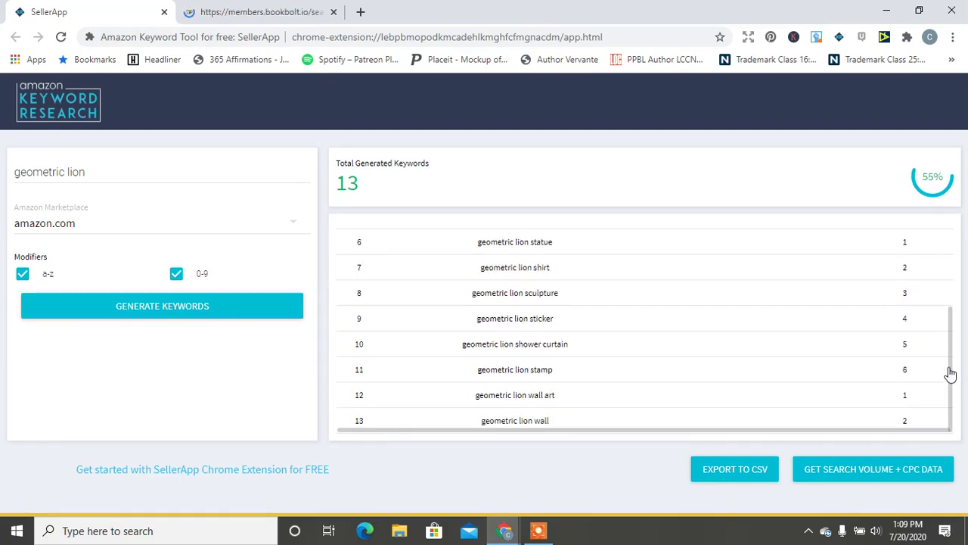
# Switch to BookBolt and examine the General category results data, product listings and suggested keywords for "geometric lion"
pyautogui.click(302, 11)
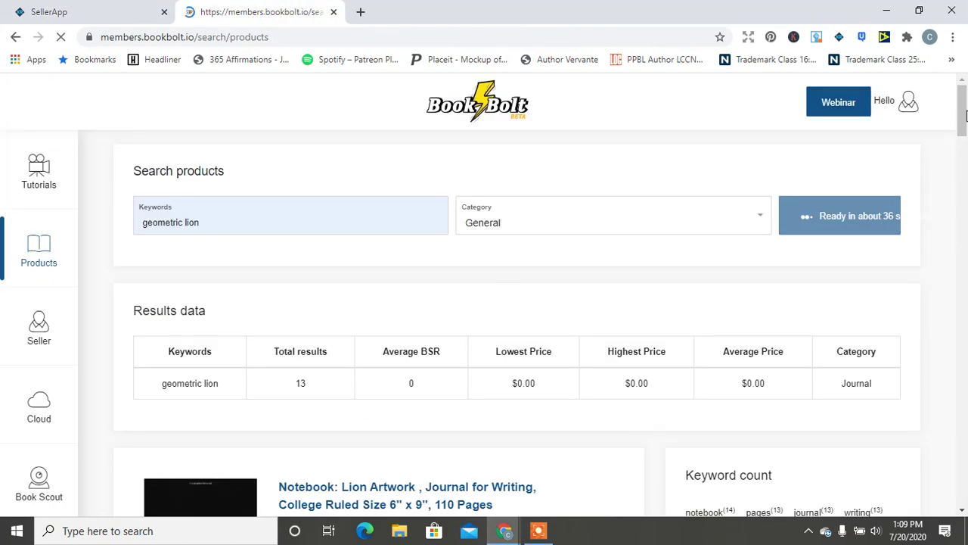
pyautogui.scroll(-4, 965, 113)
pyautogui.scroll(3, 966, 114)
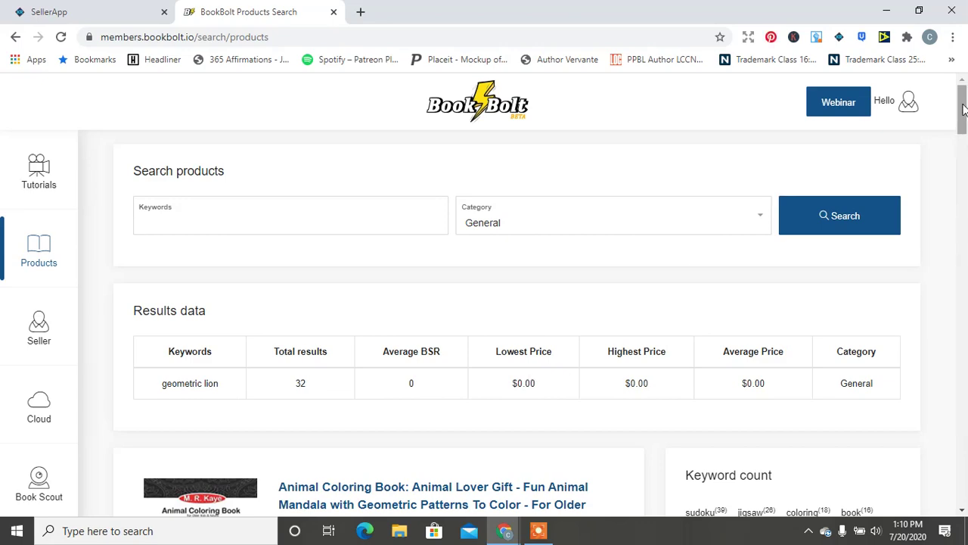
pyautogui.click(965, 143)
pyautogui.moveTo(966, 144); pyautogui.dragTo(965, 233)
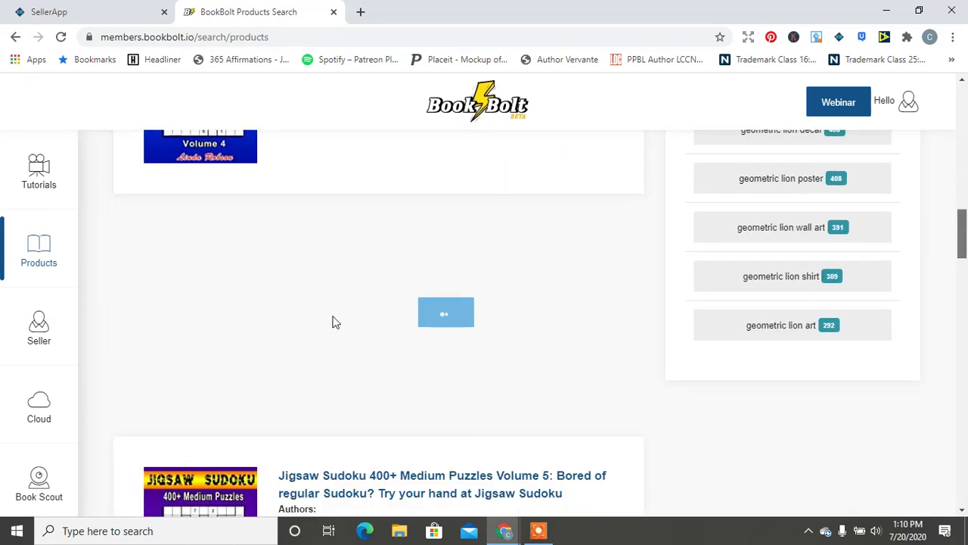
pyautogui.moveTo(966, 235); pyautogui.dragTo(965, 103)
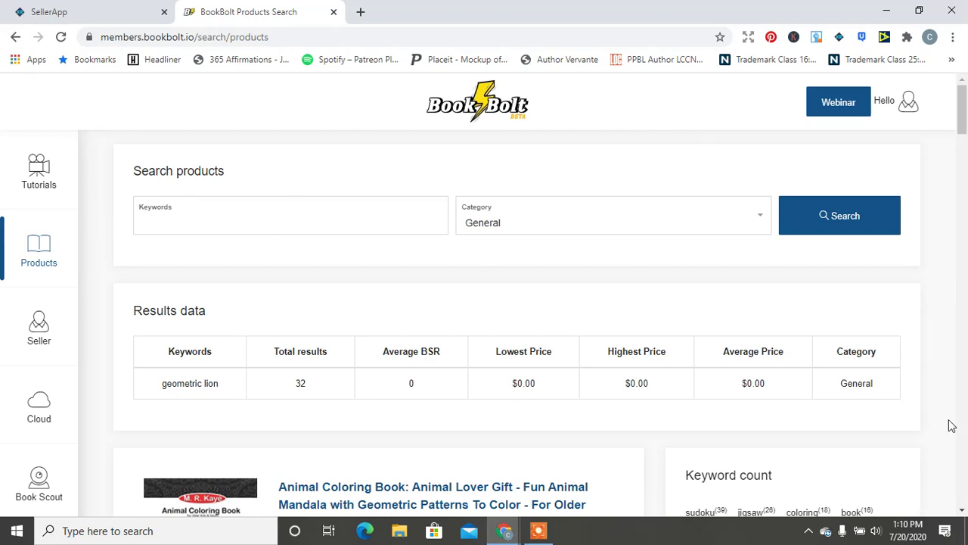
# Check the SellerApp keyword list once more and switch to Redbubble to browse the "geometric crystals" product designs
pyautogui.click(53, 11)
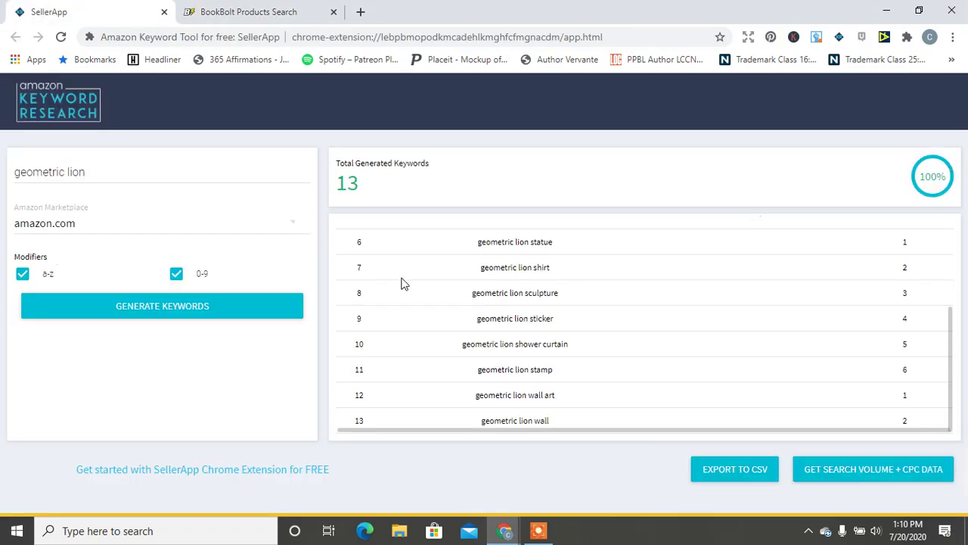
pyautogui.click(530, 533)
pyautogui.click(505, 531)
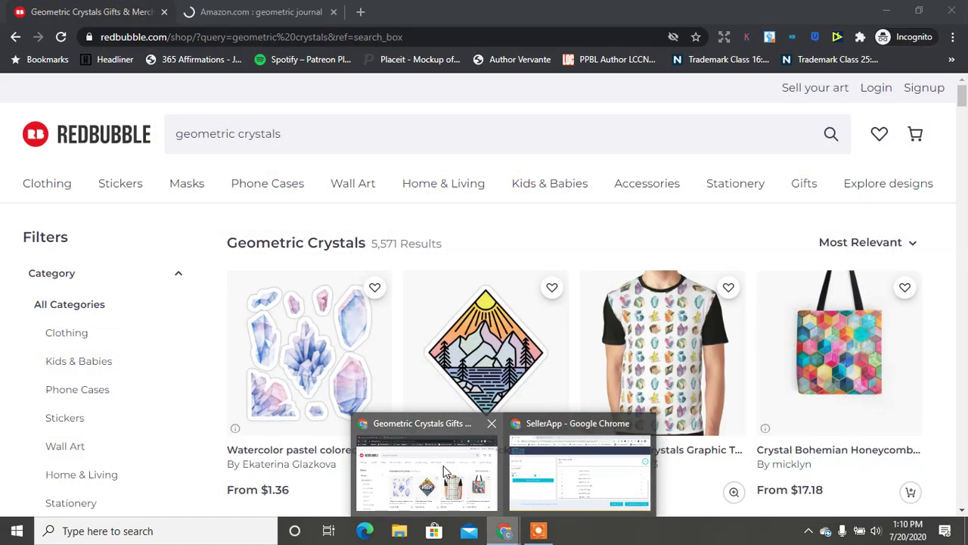
pyautogui.click(443, 466)
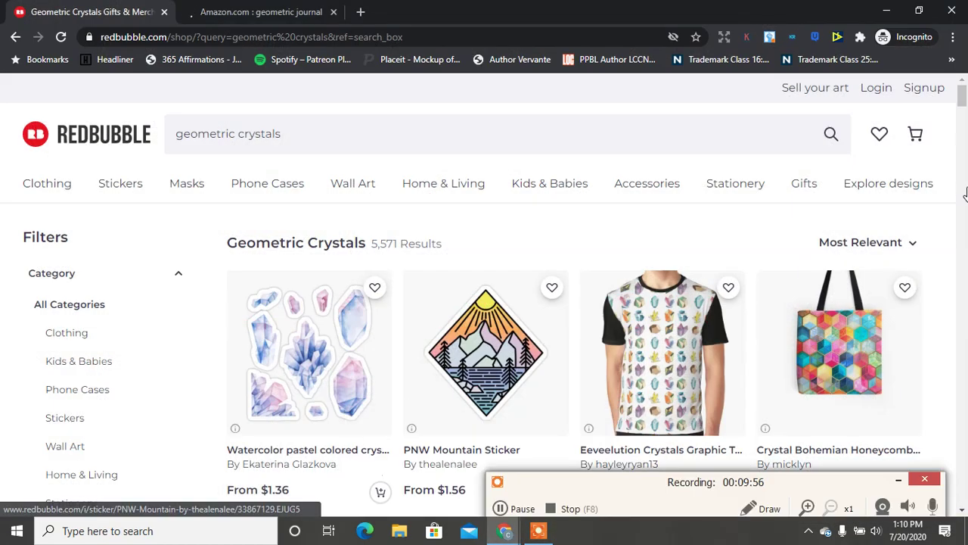
pyautogui.moveTo(960, 108); pyautogui.dragTo(962, 125)
pyautogui.scroll(-8, 963, 133)
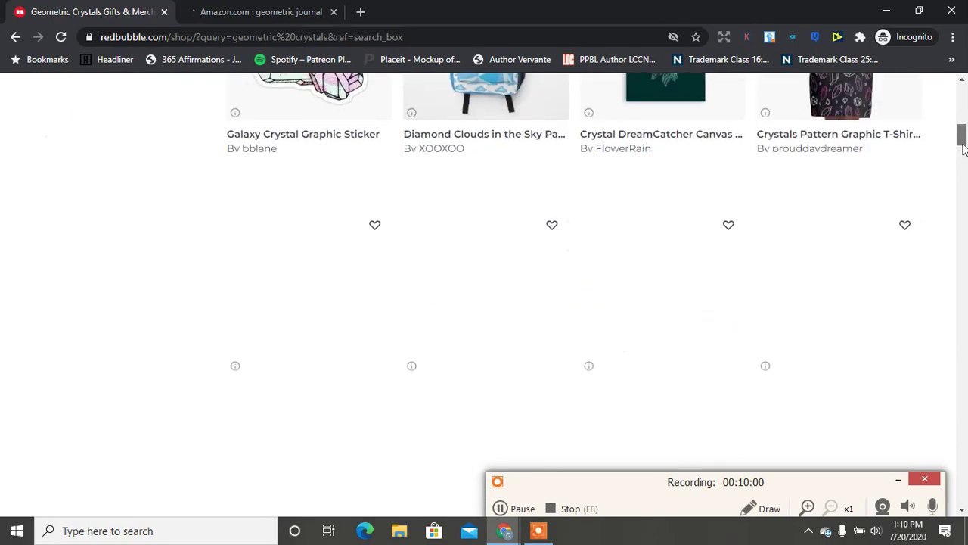
pyautogui.scroll(8, 962, 121)
pyautogui.moveTo(964, 120); pyautogui.dragTo(966, 68)
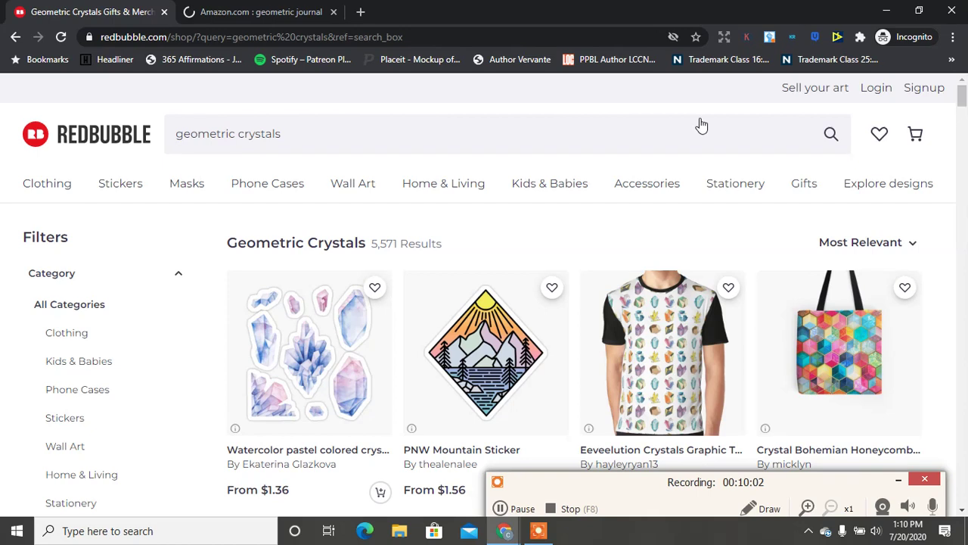